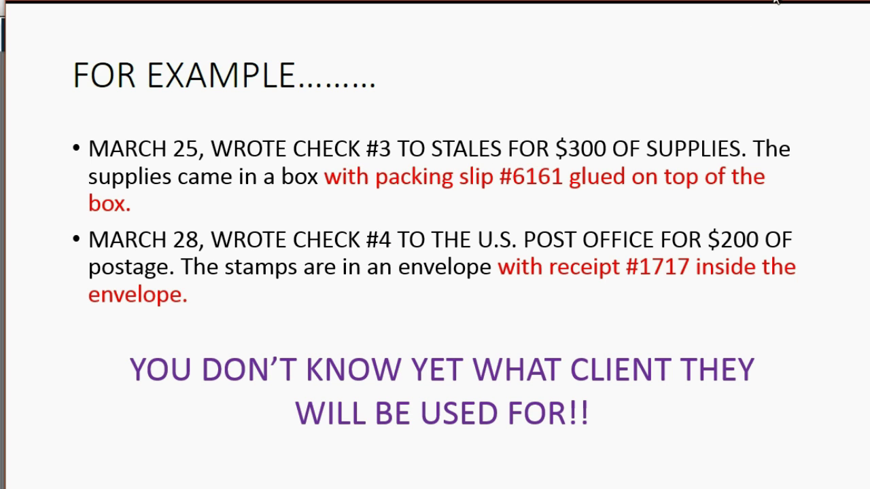
Switch to QuickBooks, start a new check from the CHASE BANK ACCOUNT and date it 03/25/2017.
{"action": "key", "text": "alt+Tab"}
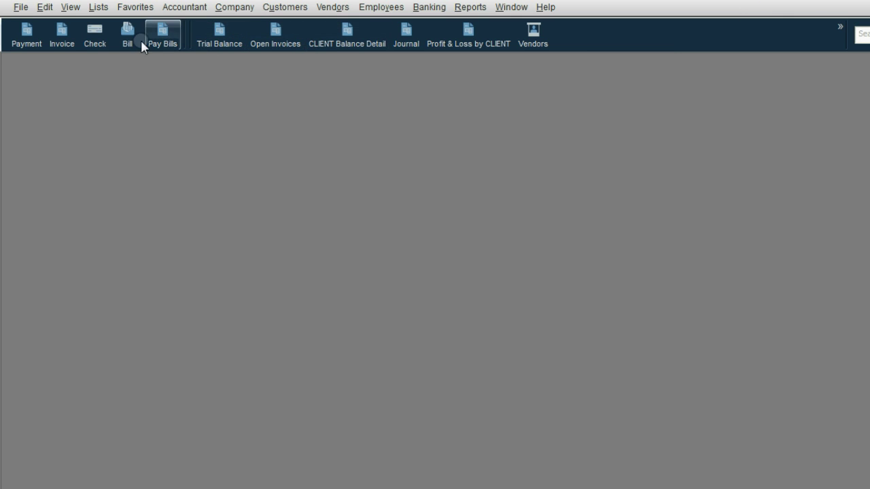
{"action": "left_click", "coordinate": [93, 34]}
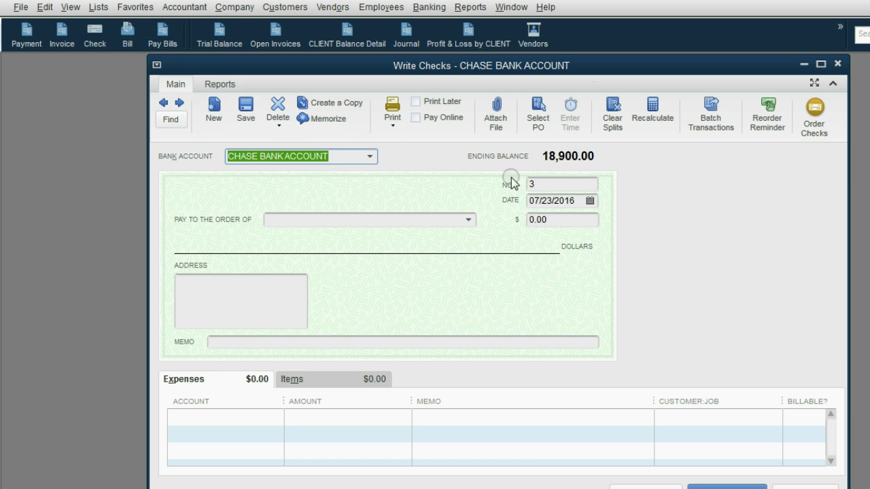
{"action": "left_click", "coordinate": [590, 201]}
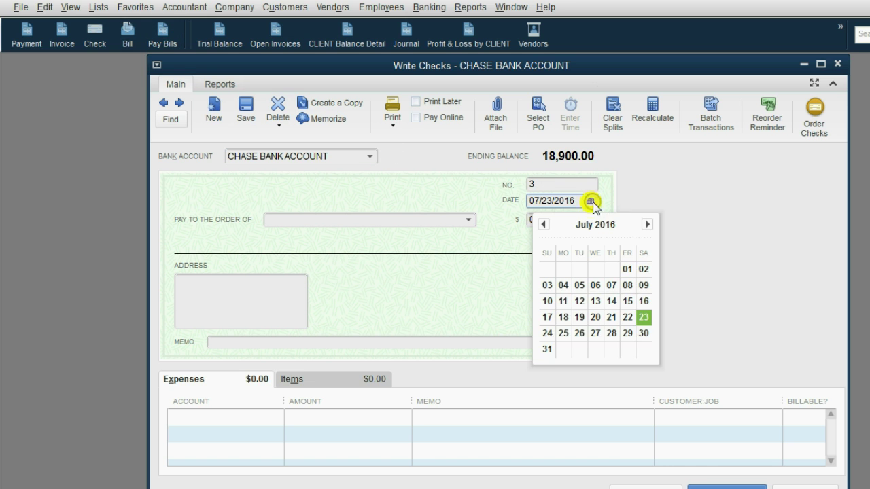
{"action": "left_click", "coordinate": [648, 225]}
{"action": "left_click", "coordinate": [647, 224]}
{"action": "left_click", "coordinate": [647, 225]}
{"action": "left_click", "coordinate": [647, 224]}
{"action": "left_click", "coordinate": [647, 225]}
{"action": "left_click", "coordinate": [647, 225]}
{"action": "left_click", "coordinate": [648, 224]}
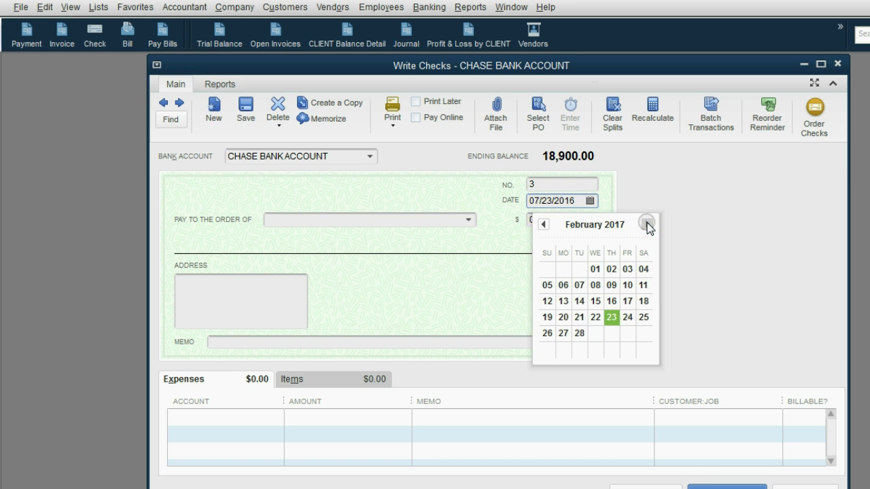
{"action": "left_click", "coordinate": [647, 224]}
{"action": "left_click", "coordinate": [644, 317]}
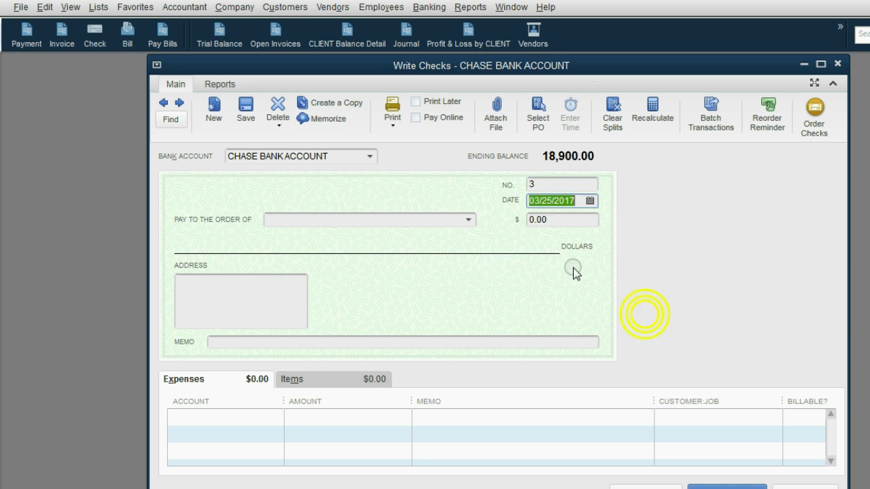
Make the check payable to the vendor STAPPLES for 300.00.
{"action": "left_click", "coordinate": [470, 220]}
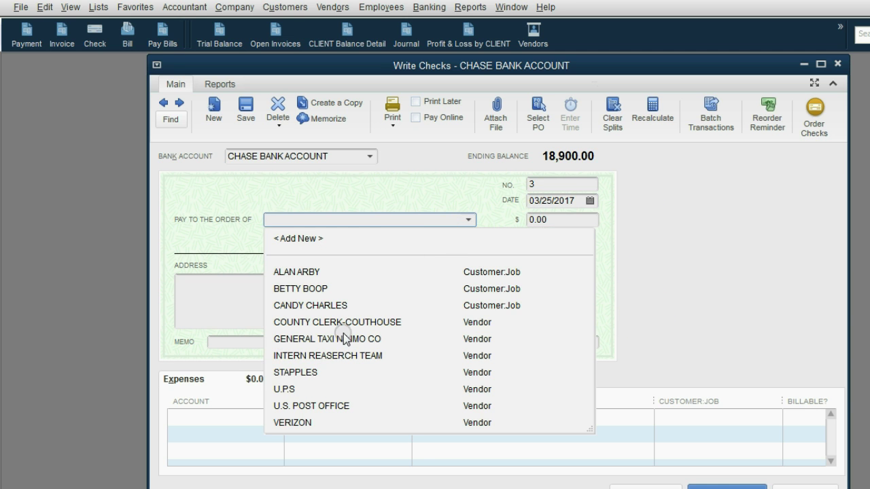
{"action": "left_click", "coordinate": [331, 371]}
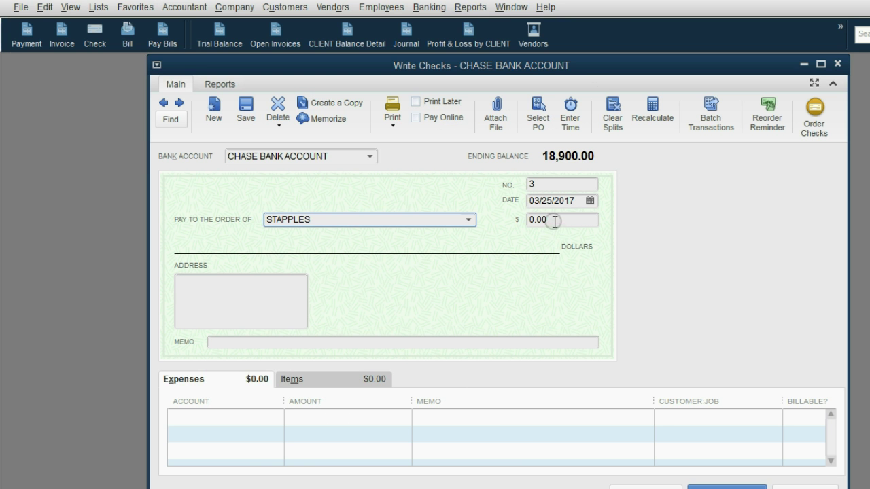
{"action": "left_click", "coordinate": [552, 220]}
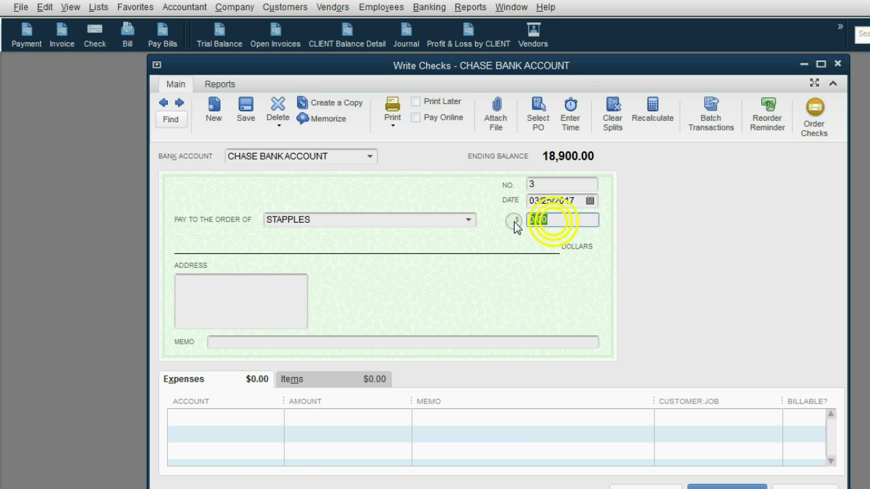
{"action": "type", "text": "300"}
{"action": "key", "text": "Tab"}
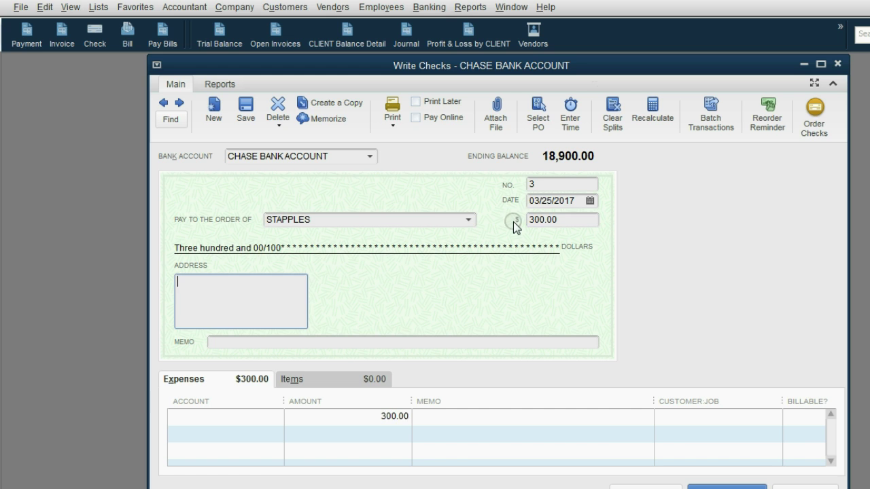
Enter "pack # box 6161" as the check's memo.
{"action": "left_click", "coordinate": [390, 343]}
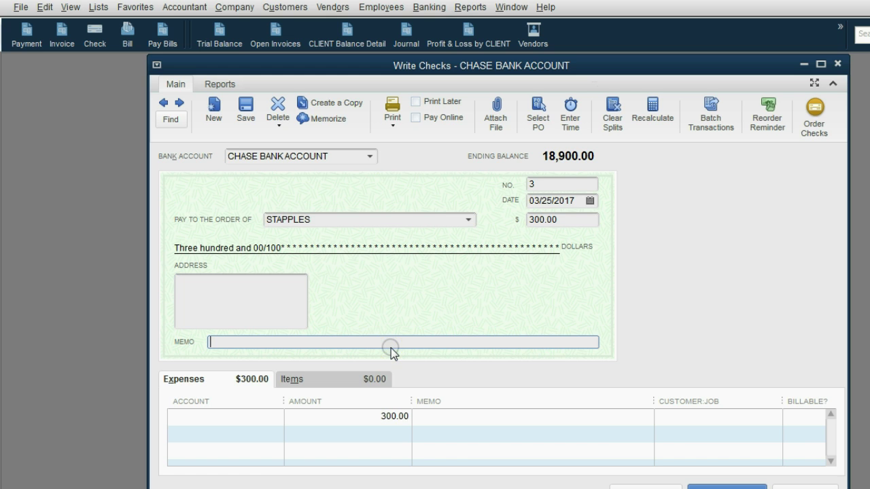
{"action": "type", "text": "pack # box"}
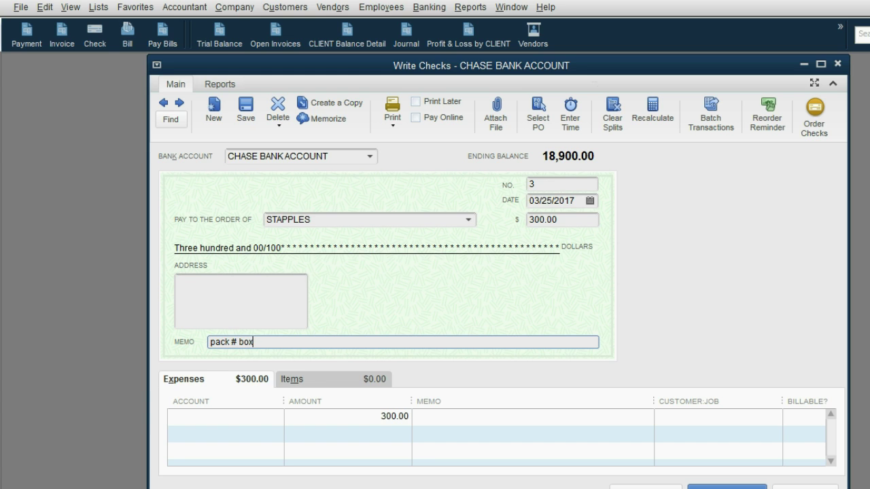
{"action": "type", "text": " 6161"}
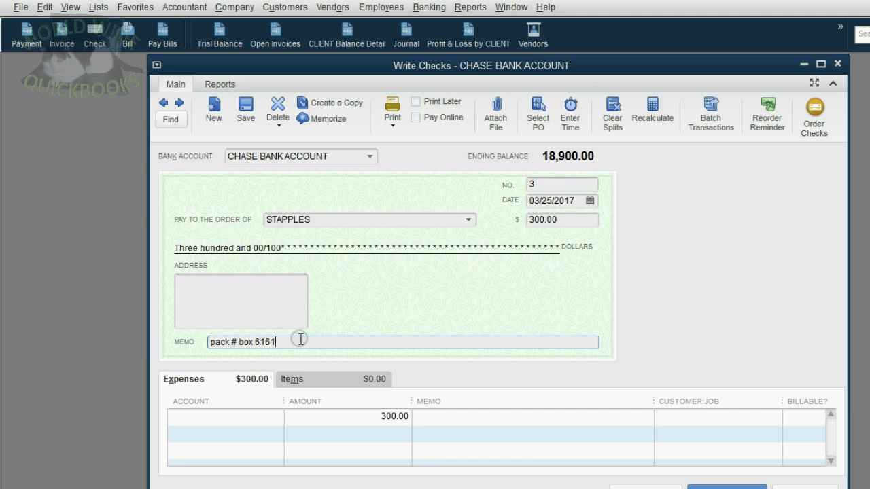
Assign the check's expense line to SUPPLIES EXPENSE, then save and close the check.
{"action": "left_click", "coordinate": [271, 419]}
{"action": "left_click", "coordinate": [273, 420]}
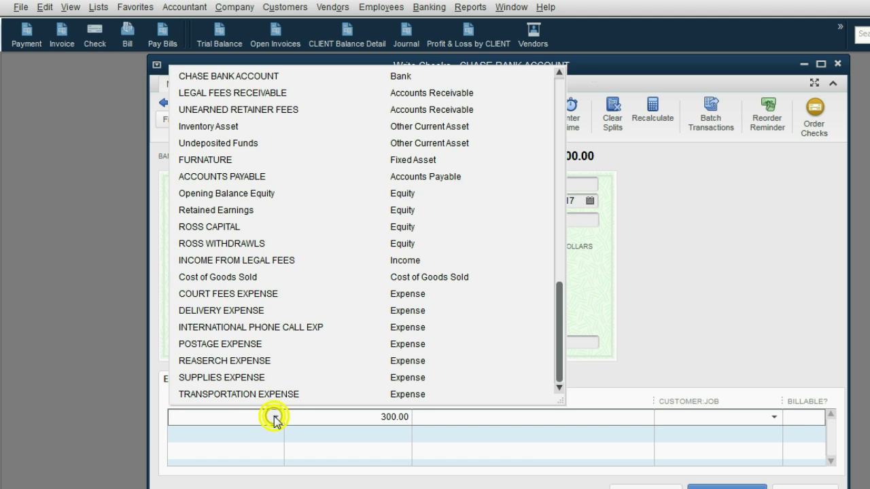
{"action": "left_click", "coordinate": [274, 378]}
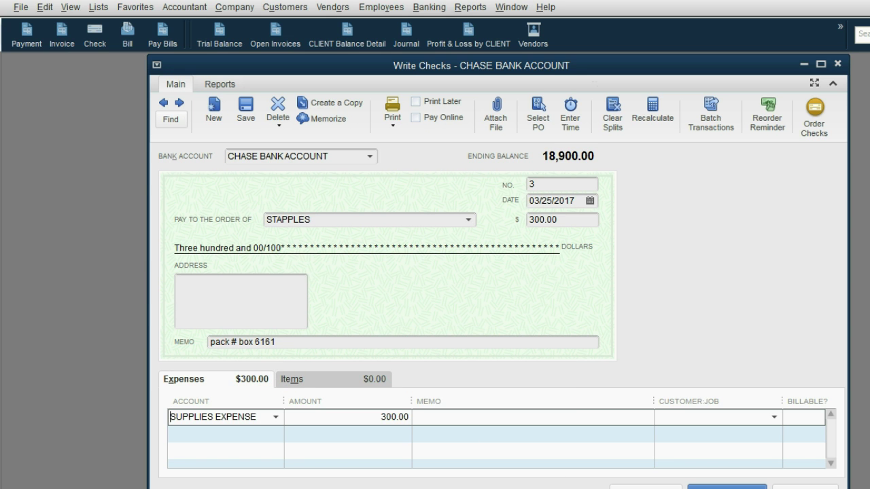
{"action": "left_click", "coordinate": [637, 486]}
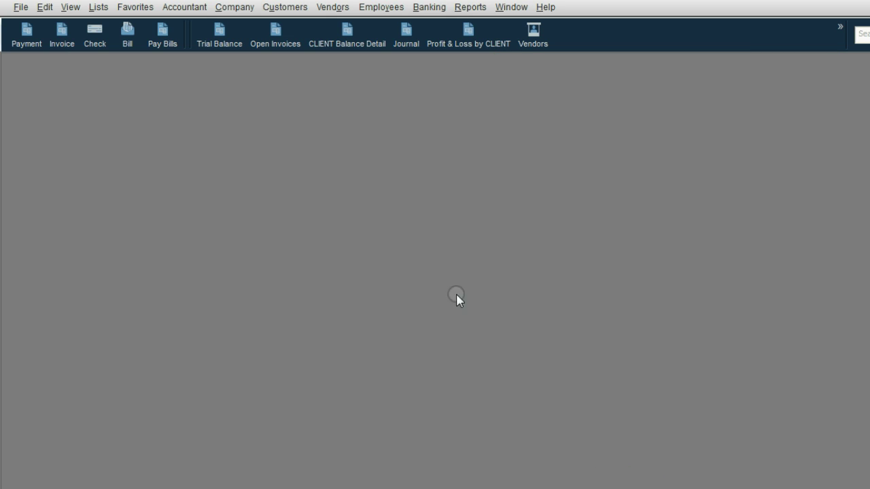
Review the supplies expense amount in the Trial Balance report, then close the report.
{"action": "left_click", "coordinate": [221, 37]}
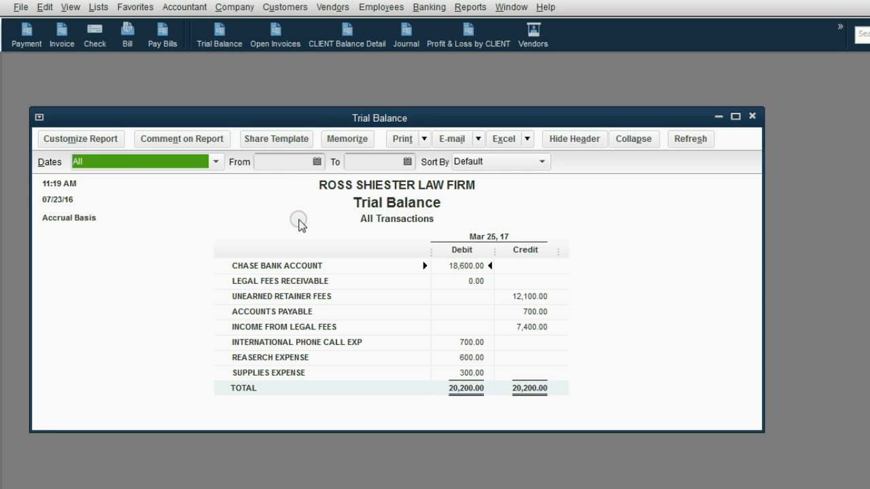
{"action": "left_click", "coordinate": [478, 373]}
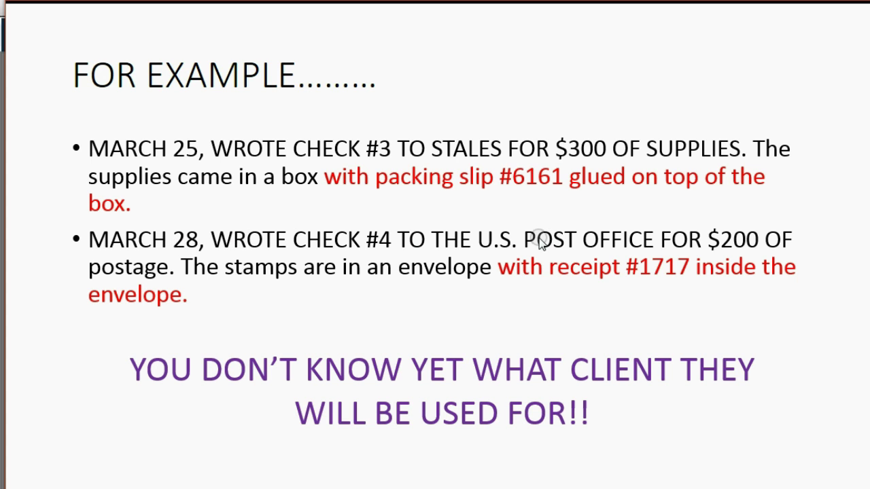
{"action": "key", "text": "alt+Tab"}
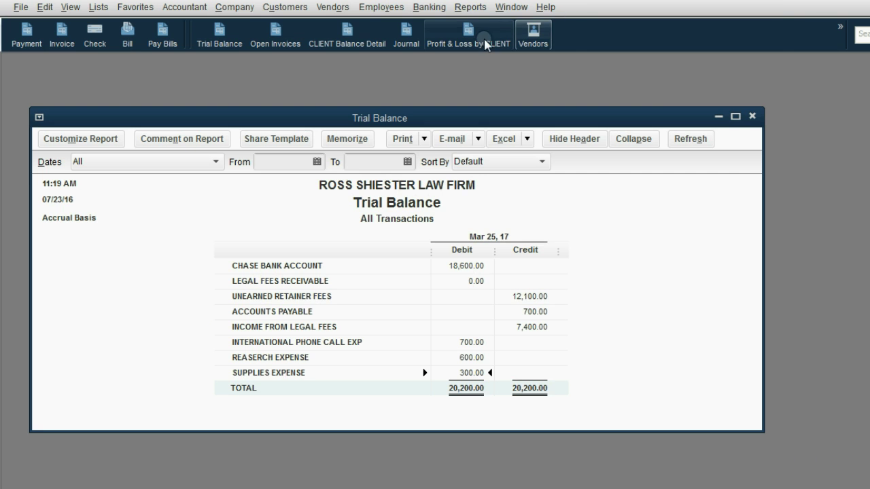
{"action": "key", "text": "Escape"}
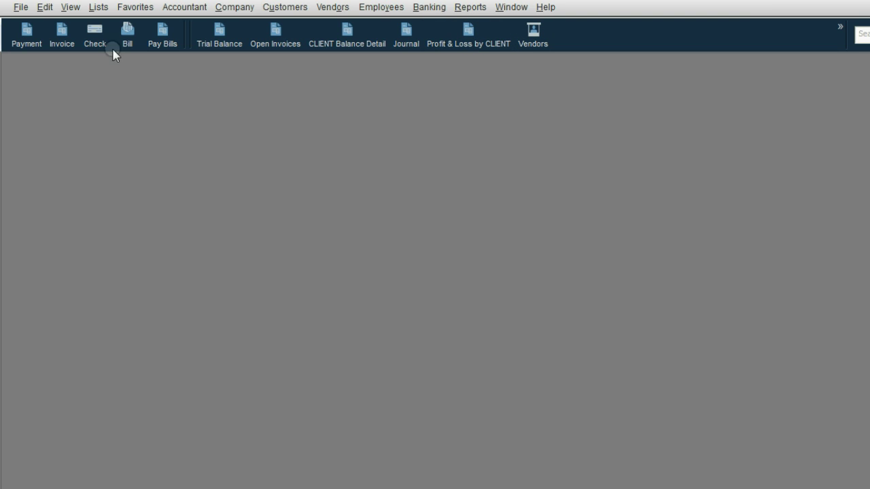
Start another check from the CHASE BANK ACCOUNT and date it 03/28/2017.
{"action": "left_click", "coordinate": [74, 51]}
{"action": "left_click", "coordinate": [101, 42]}
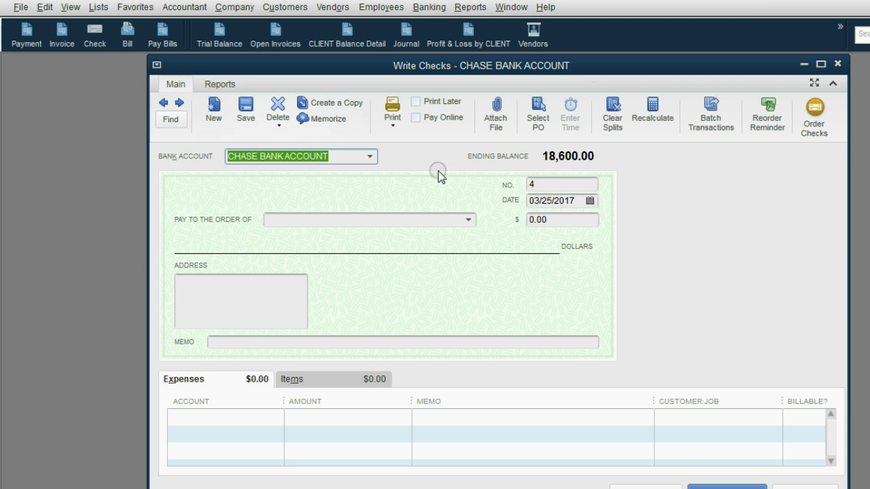
{"action": "left_click", "coordinate": [590, 201]}
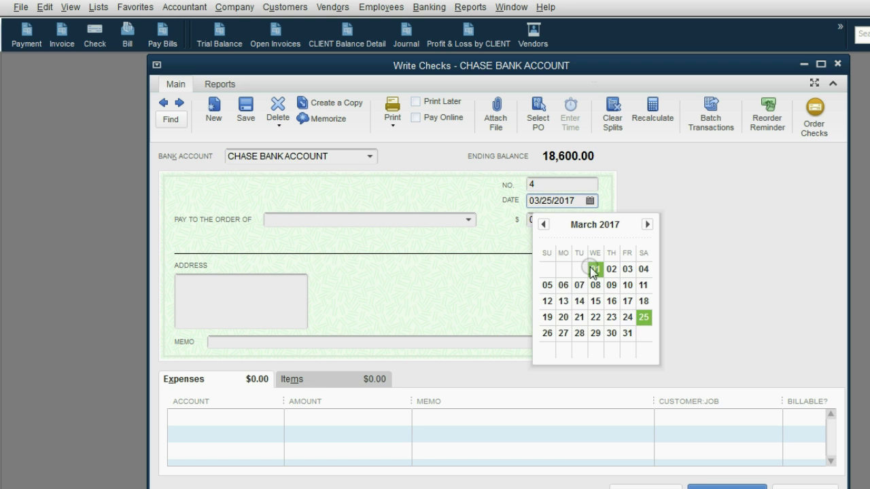
{"action": "left_click", "coordinate": [578, 332]}
{"action": "left_click", "coordinate": [548, 184]}
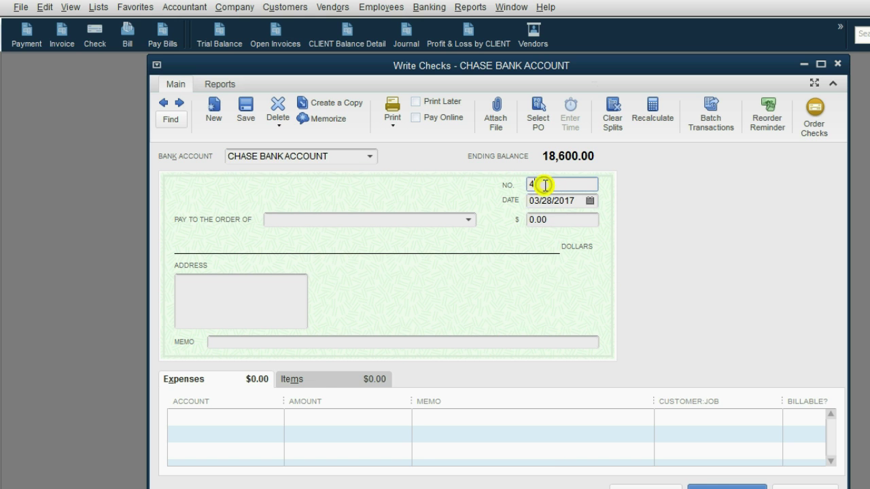
Make the check payable to U.S. POST OFFICE for 200.00 and assign its expense line to POSTAGE EXPENSE.
{"action": "left_click", "coordinate": [476, 221]}
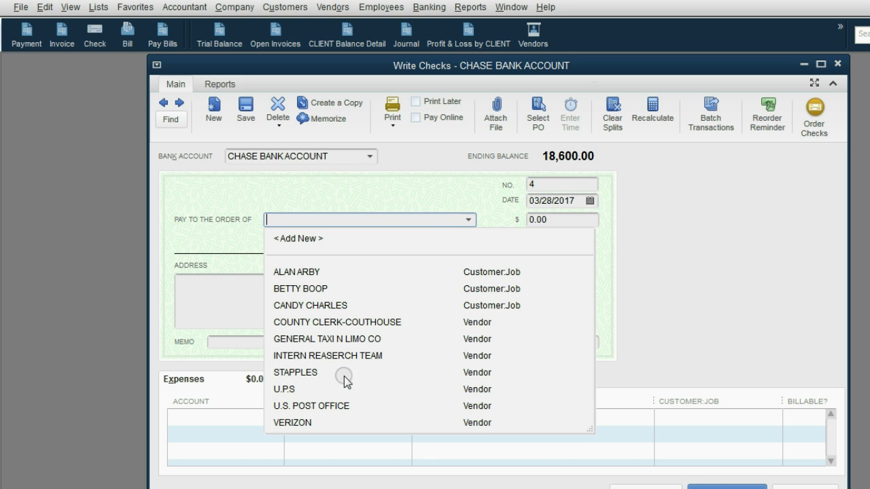
{"action": "left_click", "coordinate": [347, 405]}
{"action": "left_click", "coordinate": [553, 219]}
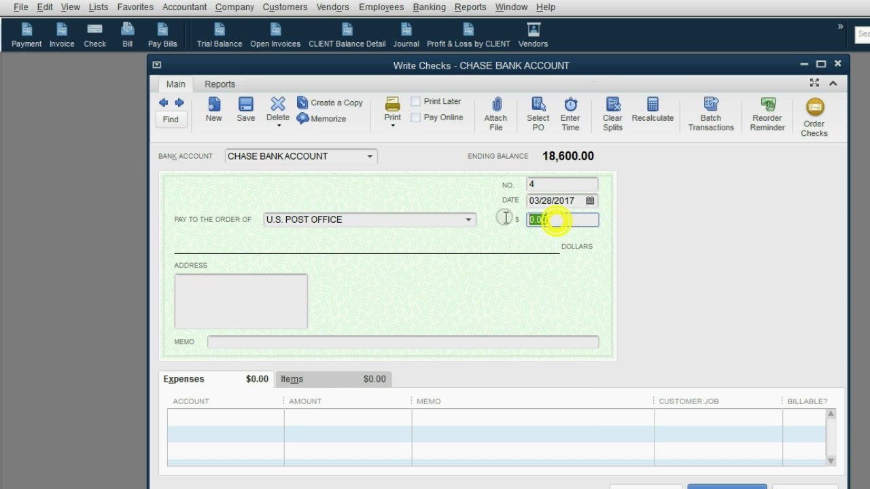
{"action": "type", "text": "200"}
{"action": "key", "text": "Tab"}
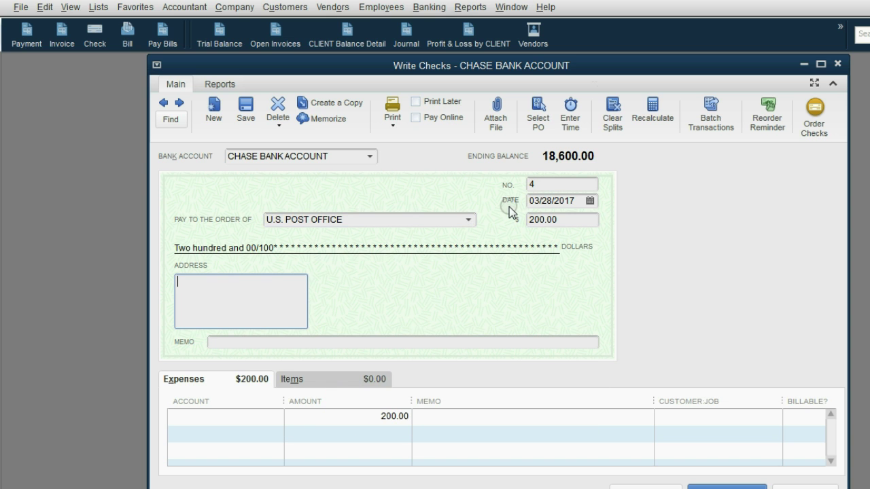
{"action": "left_click", "coordinate": [277, 417]}
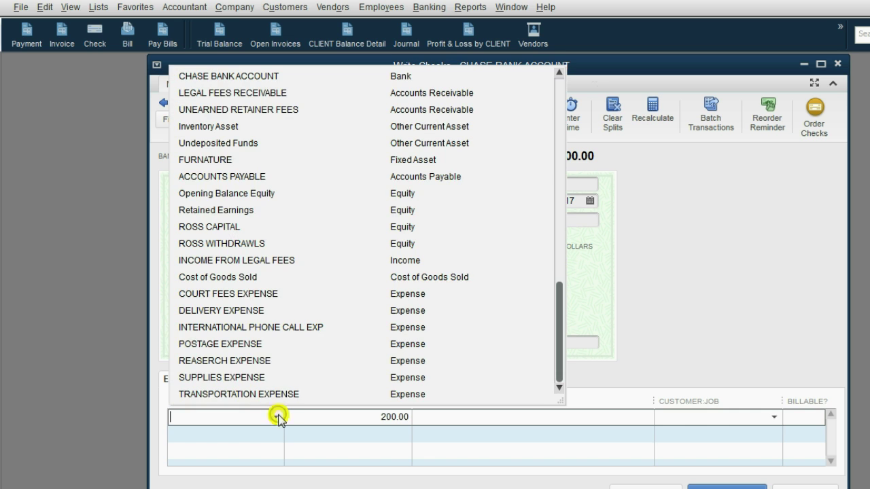
{"action": "left_click", "coordinate": [251, 343]}
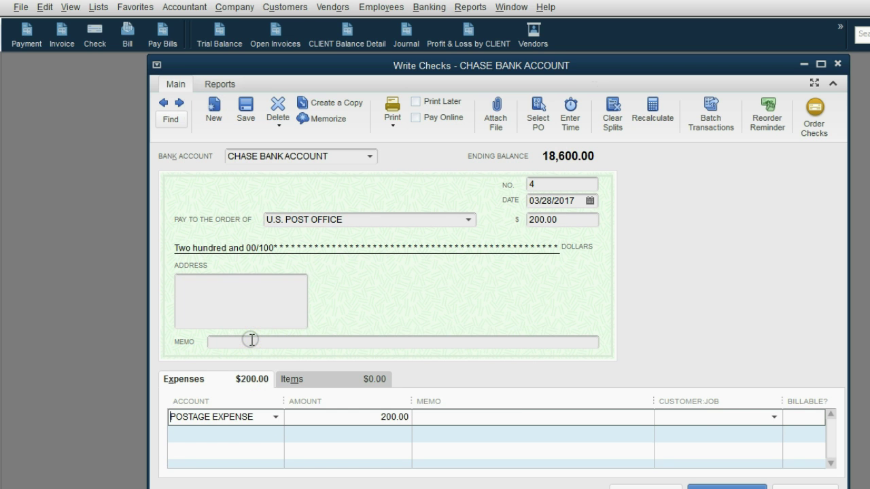
Enter "recpt #1717" as the post office check's memo, then save and close the check.
{"action": "left_click", "coordinate": [251, 341]}
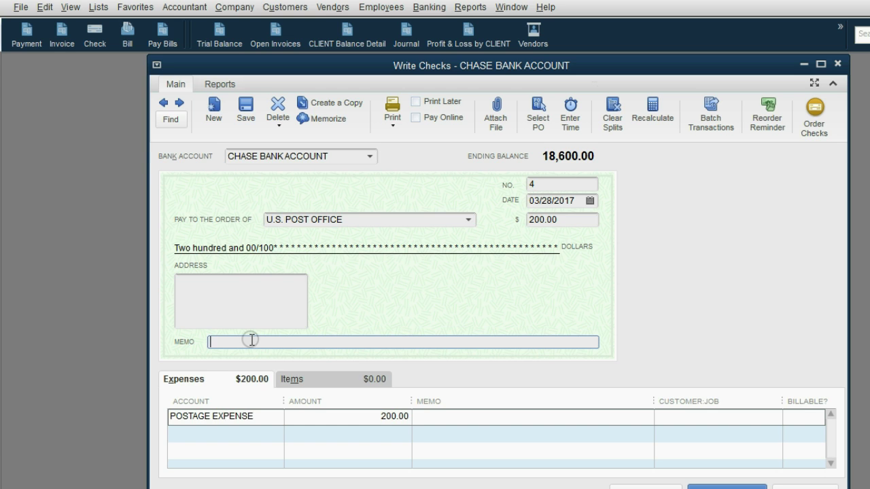
{"action": "type", "text": "rect #1717"}
{"action": "key", "text": "Left"}
{"action": "key", "text": "Left"}
{"action": "key", "text": "Left"}
{"action": "key", "text": "Left"}
{"action": "key", "text": "Left"}
{"action": "key", "text": "Left"}
{"action": "key", "text": "Left"}
{"action": "type", "text": "p"}
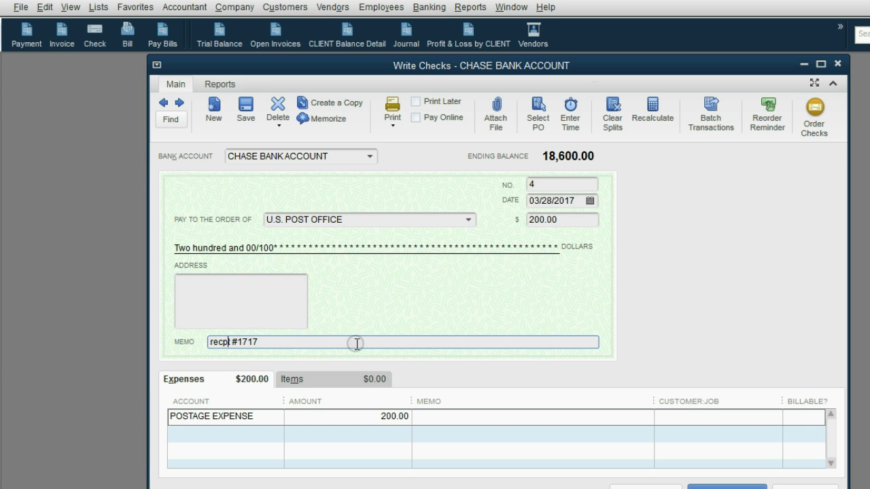
{"action": "left_click", "coordinate": [257, 344]}
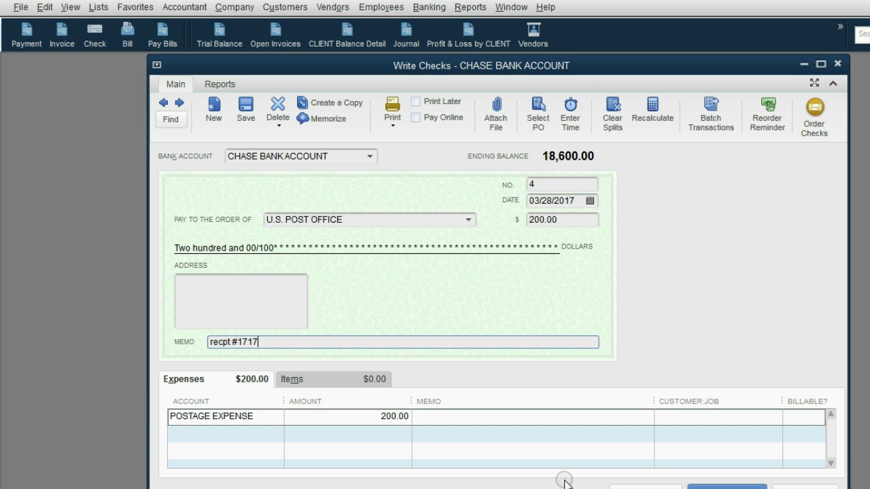
{"action": "left_click", "coordinate": [620, 487]}
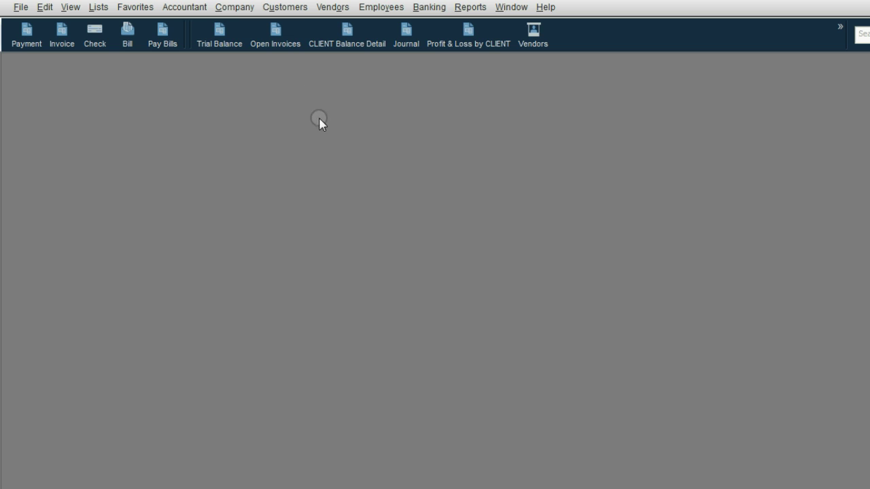
Review the postage expense amount in the Trial Balance report.
{"action": "left_click", "coordinate": [231, 40]}
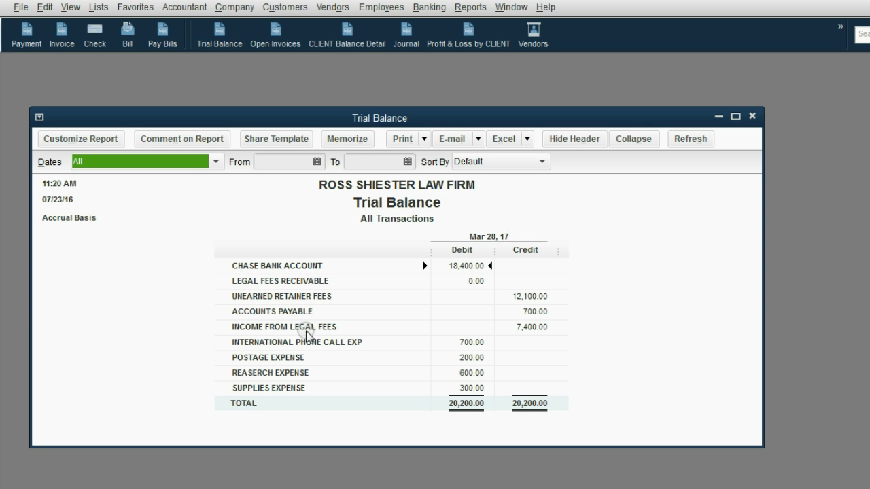
{"action": "left_click", "coordinate": [467, 356]}
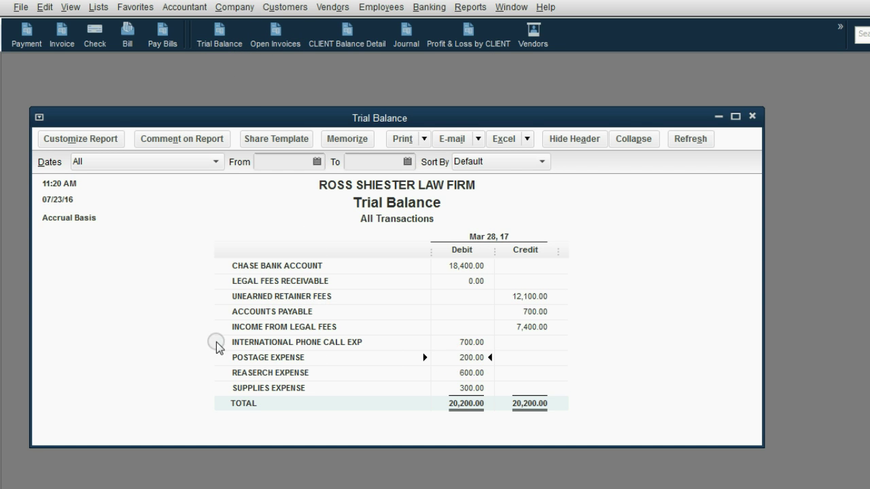
{"action": "left_click", "coordinate": [457, 358]}
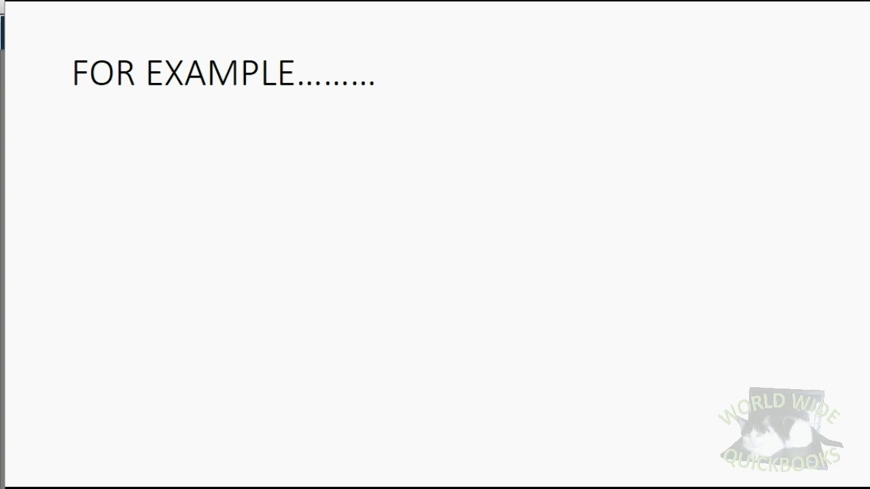
{"action": "left_click", "coordinate": [728, 486]}
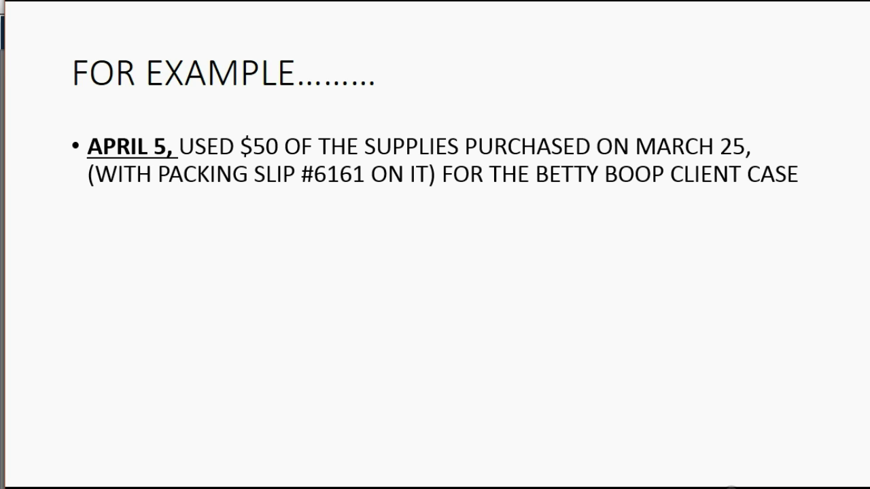
{"action": "key", "text": "Right"}
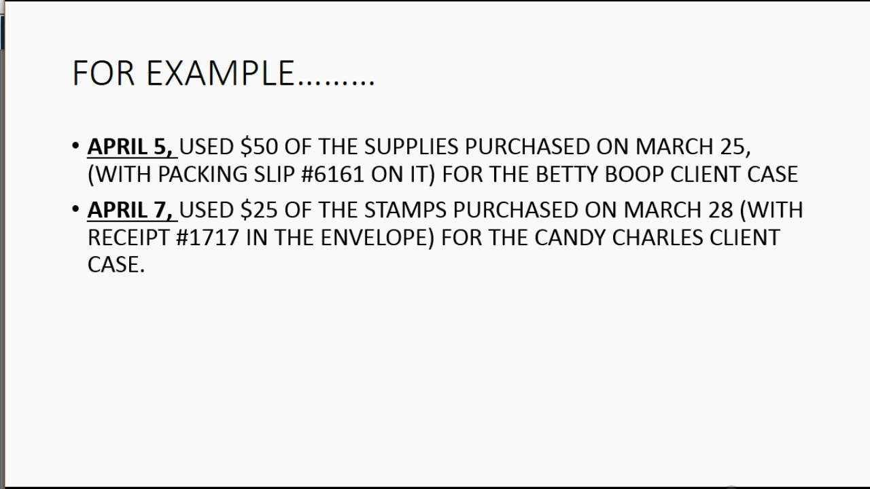
{"action": "key", "text": "Right"}
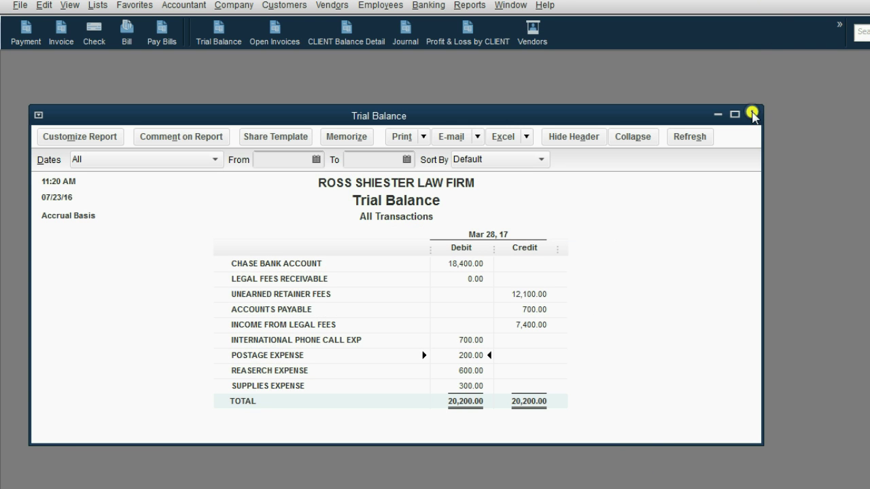
Open the STAPPLES check with memo "pack # box 6161" through the Trial Balance's CHASE BANK ACCOUNT transactions, widening their Memo column.
{"action": "left_click", "coordinate": [752, 114]}
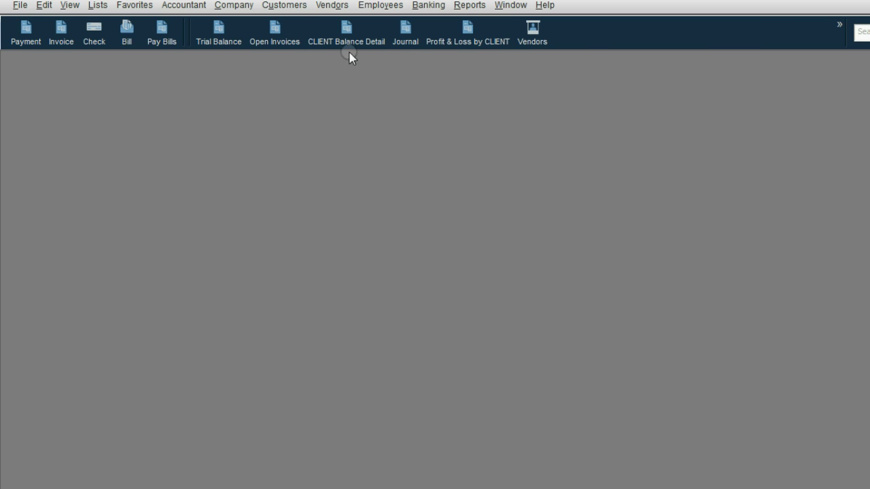
{"action": "left_click", "coordinate": [222, 45]}
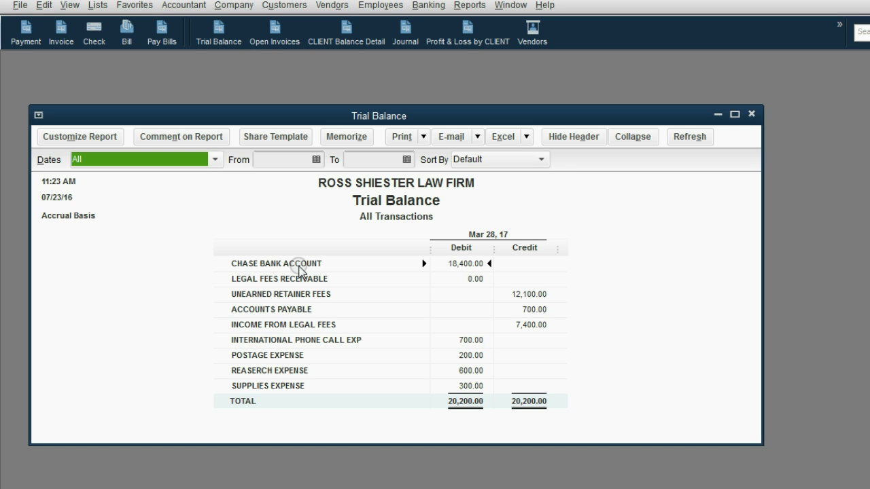
{"action": "double_click", "coordinate": [462, 264]}
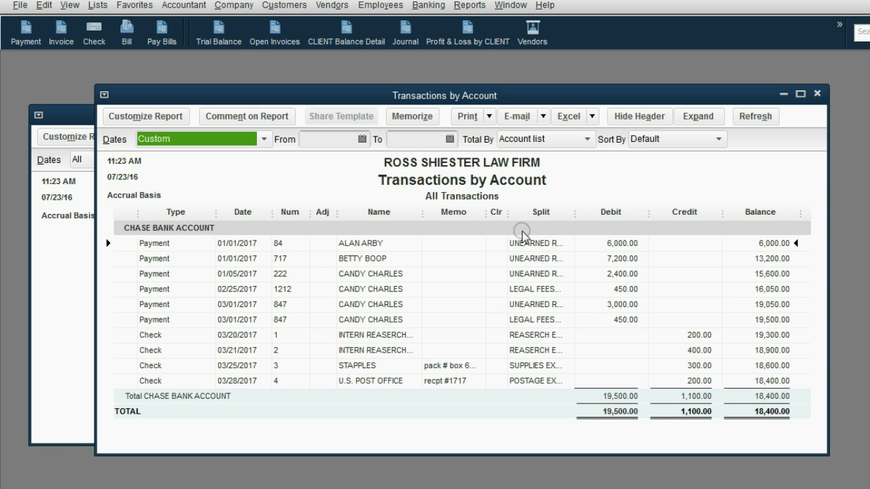
{"action": "left_click_drag", "start_coordinate": [487, 214], "coordinate": [533, 215]}
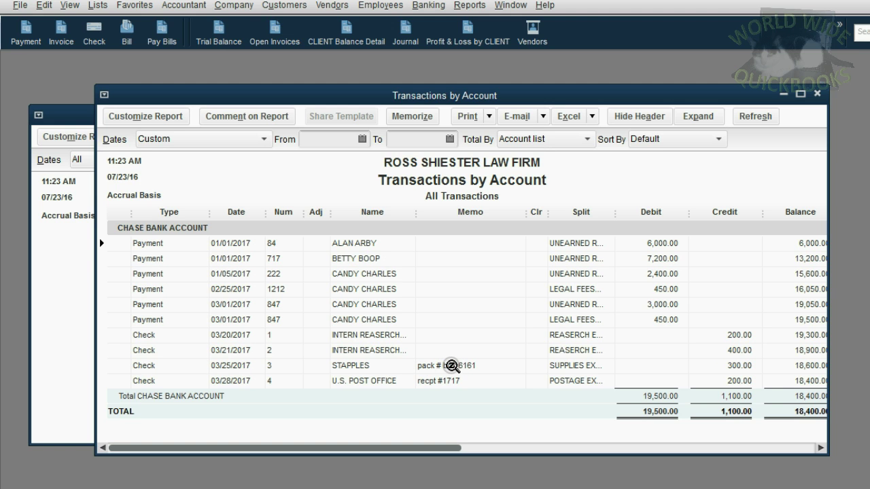
{"action": "double_click", "coordinate": [452, 366]}
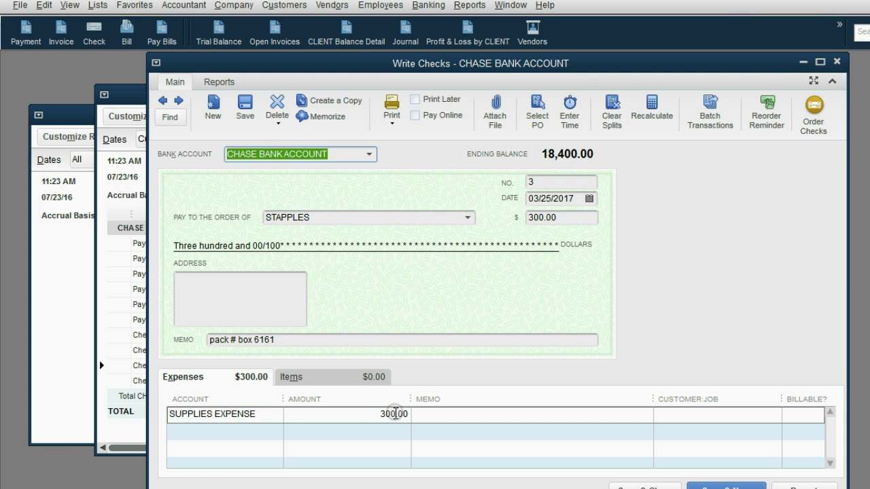
Set the check's SUPPLIES EXPENSE line to 250 and assign the remaining 50.00 on a second line to SUPPLIES EXPENSE.
{"action": "left_click", "coordinate": [378, 415]}
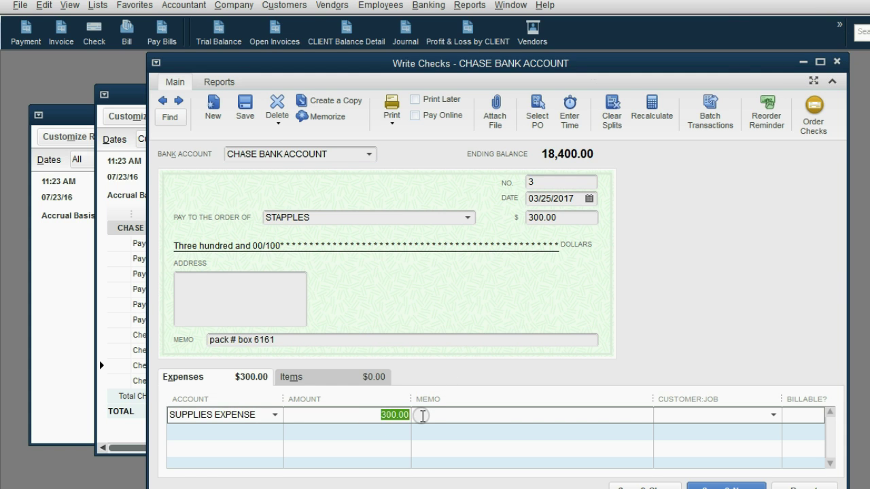
{"action": "type", "text": "2"}
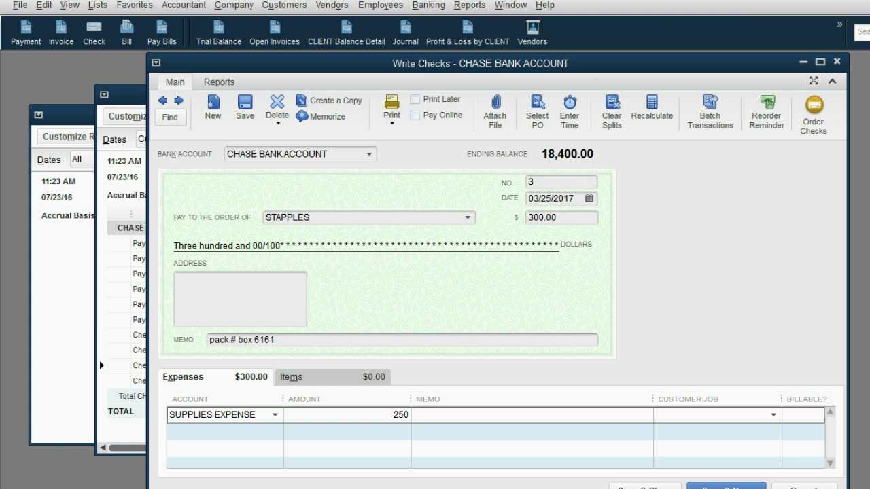
{"action": "type", "text": "50"}
{"action": "left_click", "coordinate": [383, 432]}
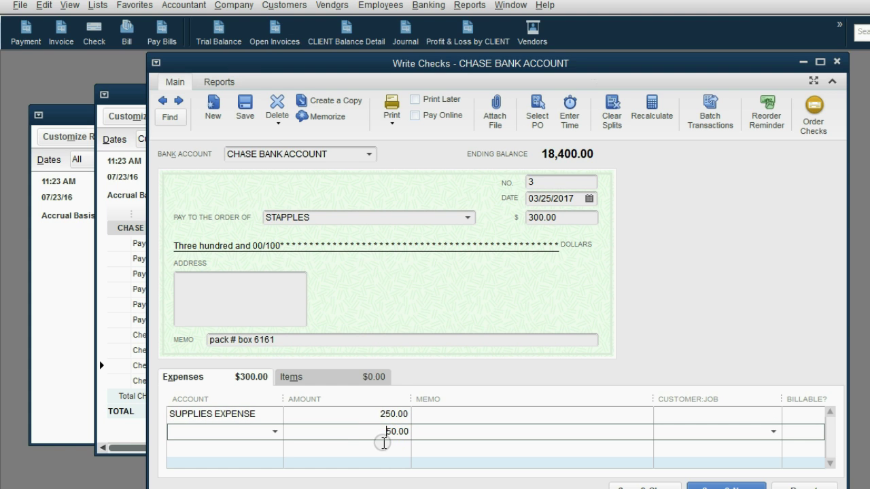
{"action": "left_click", "coordinate": [274, 431]}
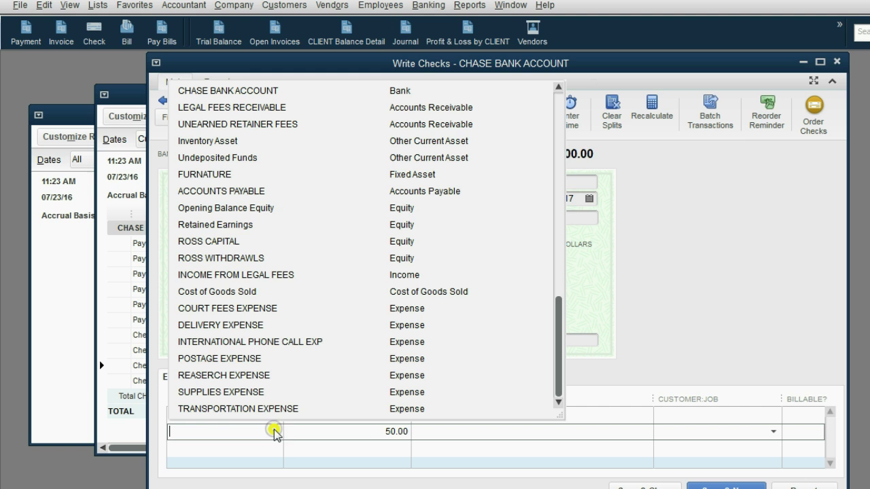
{"action": "left_click", "coordinate": [274, 393]}
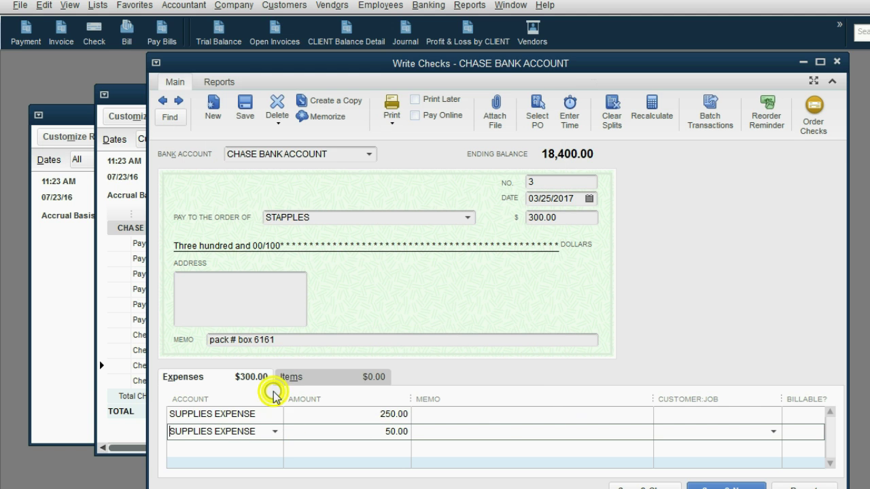
Assign the 50.00 supplies line to the client who used the supplies and make it non-billable.
{"action": "left_click", "coordinate": [774, 432]}
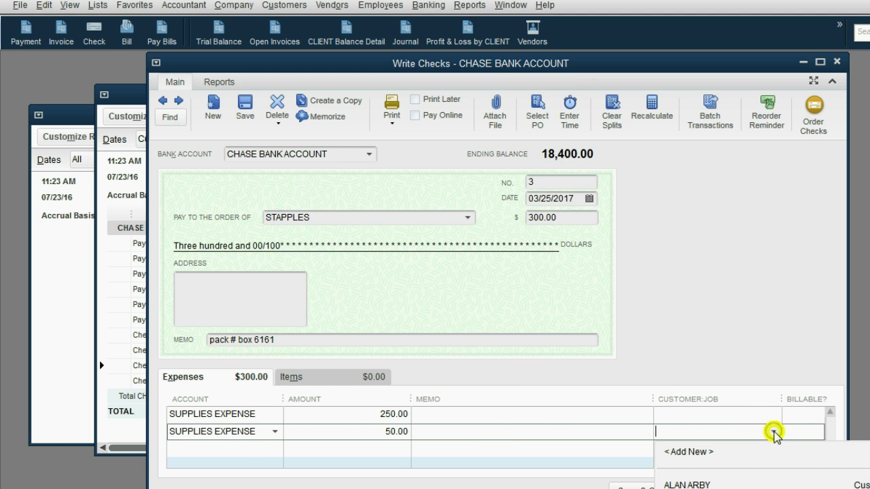
{"action": "left_click", "coordinate": [707, 487]}
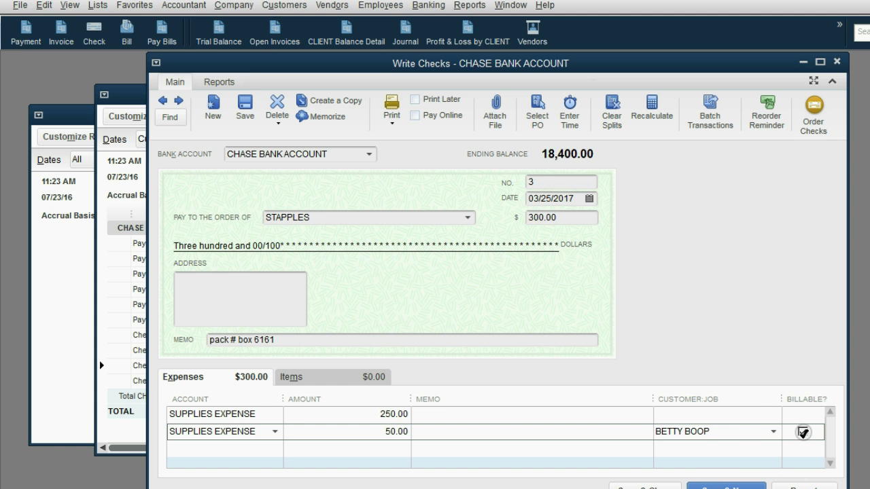
{"action": "left_click", "coordinate": [803, 432]}
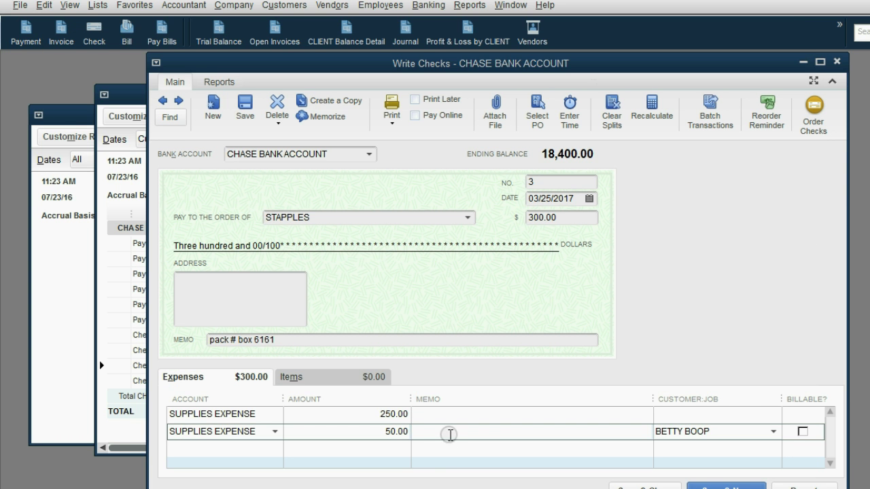
Enter "who , how, april7" as the 50.00 supplies line's memo, then save and close the check.
{"action": "left_click", "coordinate": [452, 432]}
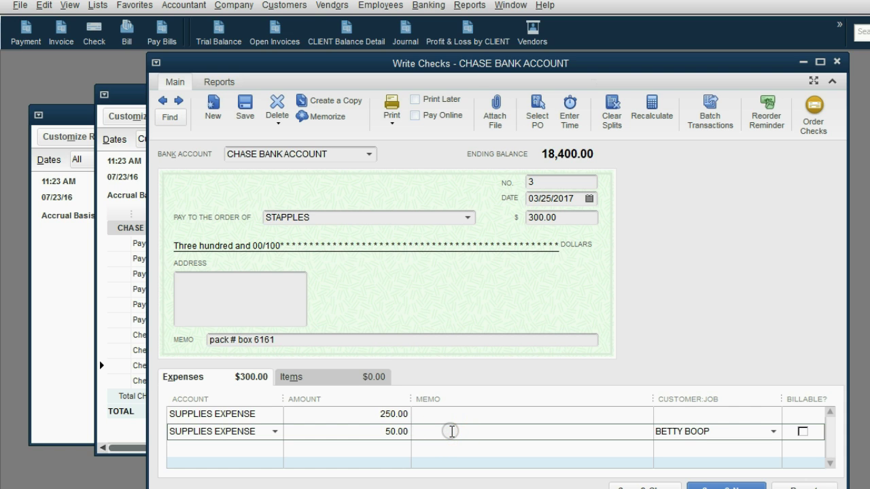
{"action": "type", "text": "who , how, april7"}
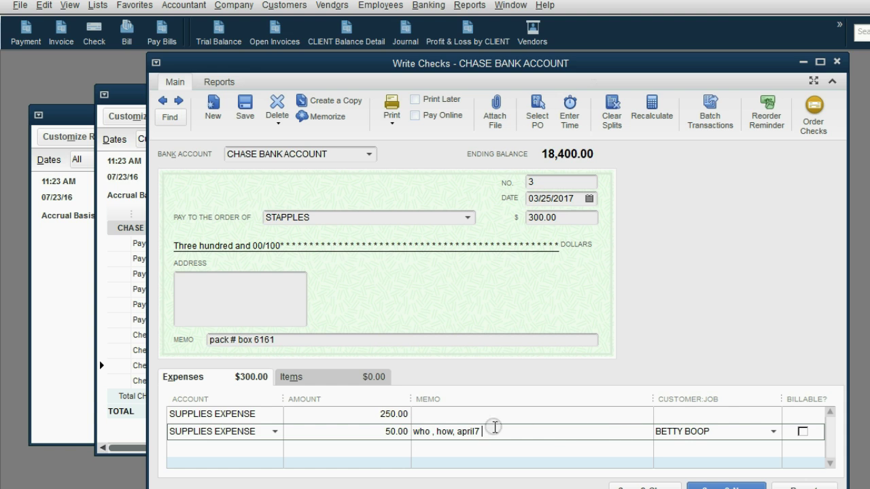
{"action": "left_click", "coordinate": [482, 440]}
{"action": "left_click", "coordinate": [490, 431]}
{"action": "left_click", "coordinate": [631, 486]}
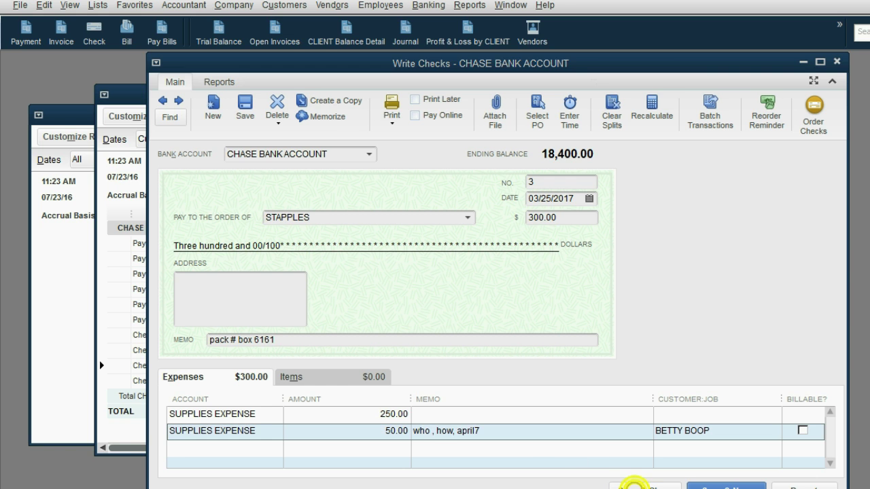
{"action": "left_click", "coordinate": [432, 158]}
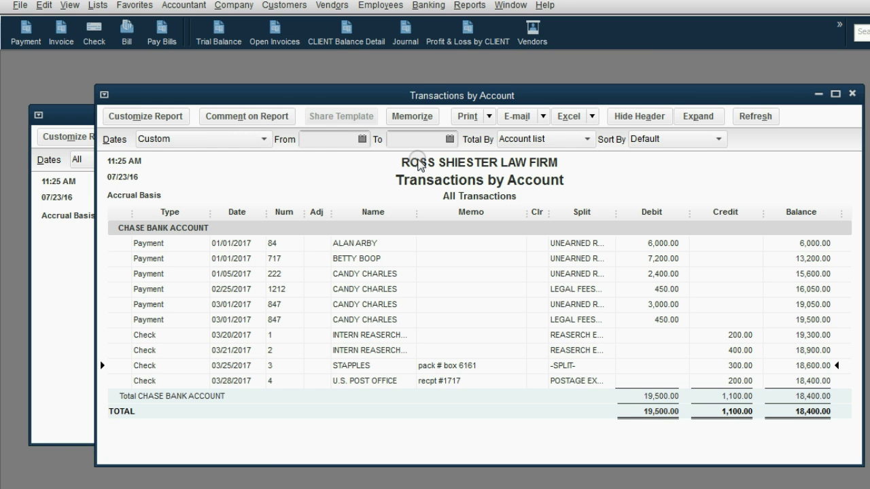
Close the transactions report and review the client's supplies expense in the Profit & Loss by Job report.
{"action": "key", "text": "Escape"}
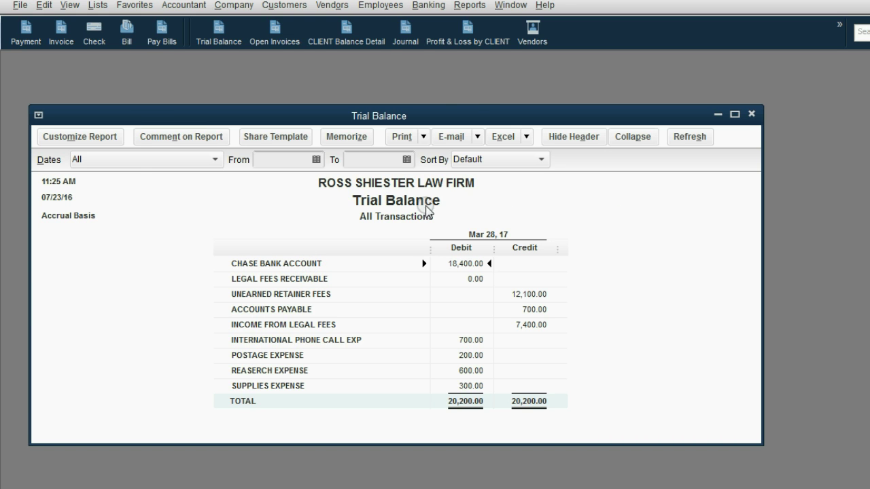
{"action": "left_click", "coordinate": [469, 41]}
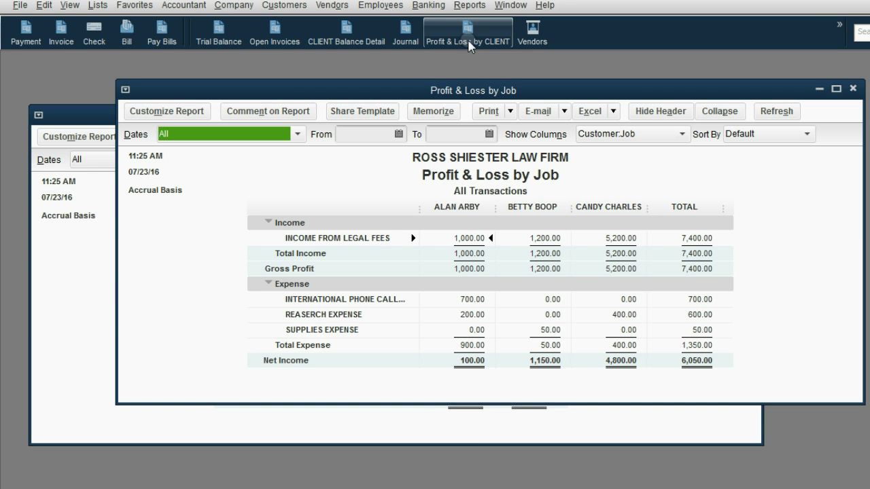
{"action": "left_click", "coordinate": [548, 204]}
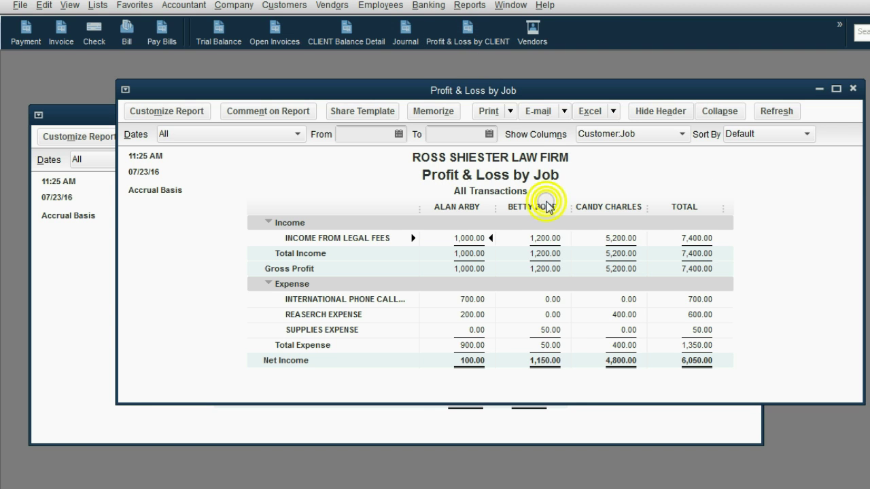
{"action": "left_click", "coordinate": [556, 329]}
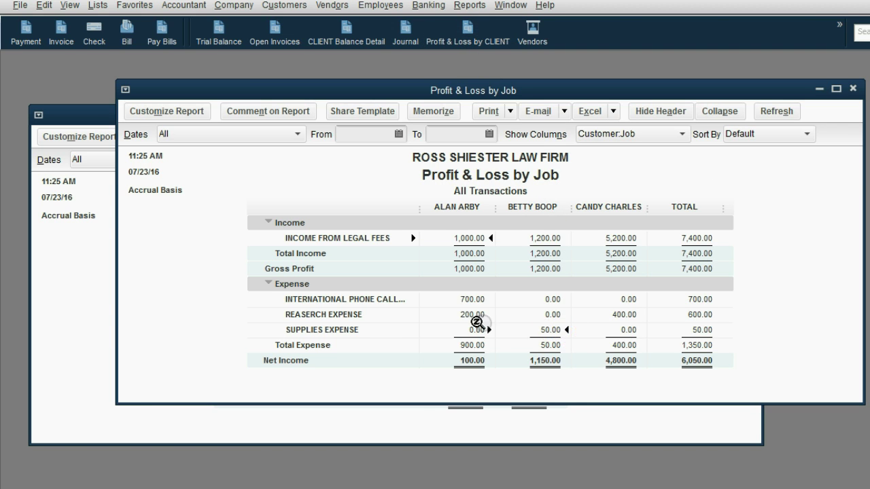
Drill down from the client's supplies expense to the STAPPLES check and open the 50.00 line's memo for editing at its date.
{"action": "double_click", "coordinate": [554, 331]}
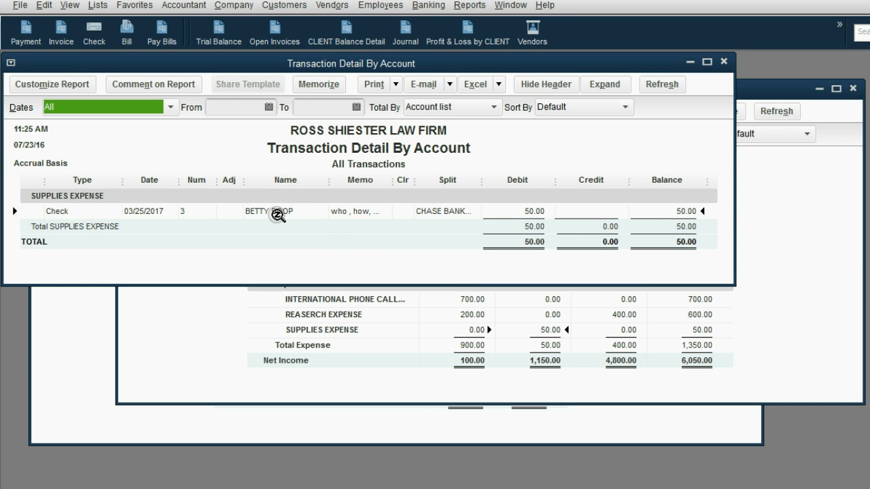
{"action": "double_click", "coordinate": [277, 214]}
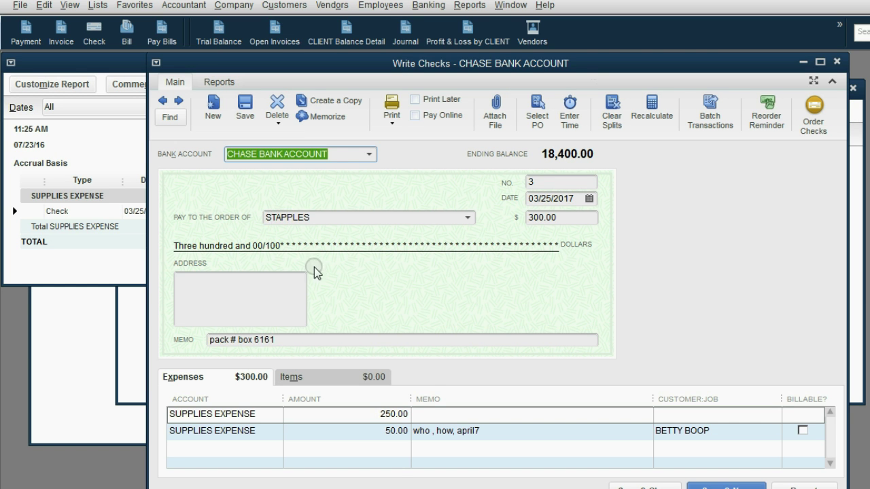
{"action": "left_click", "coordinate": [486, 431]}
{"action": "left_click", "coordinate": [479, 431]}
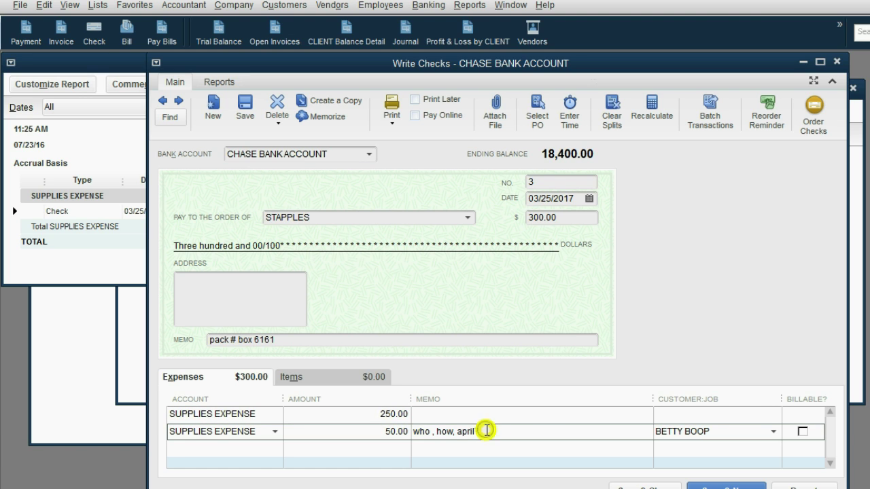
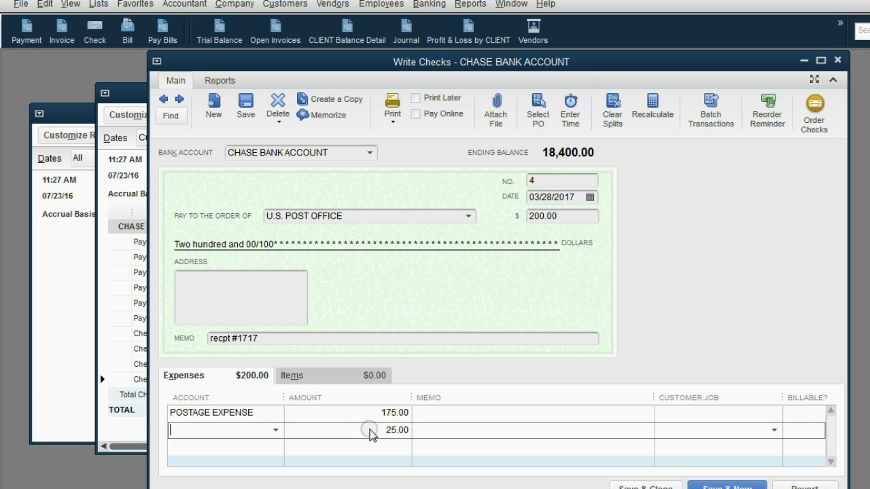
Assign the post office check's 25.00 line to POSTAGE EXPENSE and the client who used the stamps, and make it non-billable.
{"action": "left_click", "coordinate": [276, 430]}
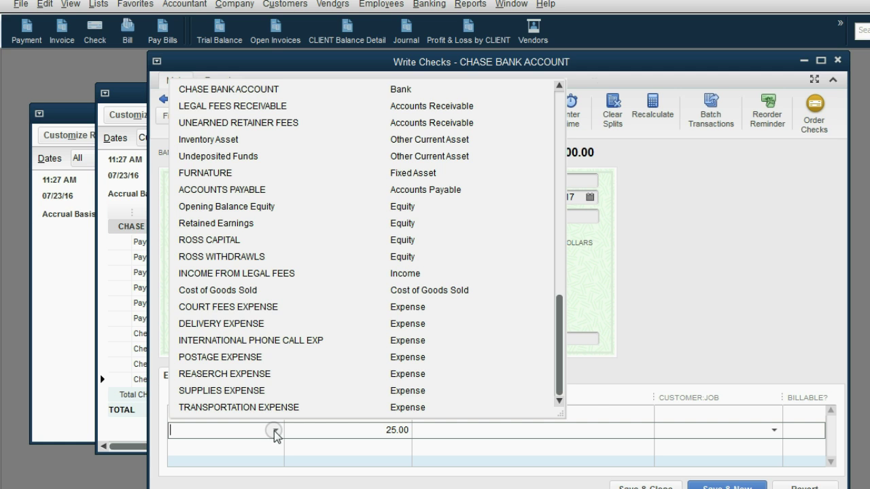
{"action": "left_click", "coordinate": [271, 357]}
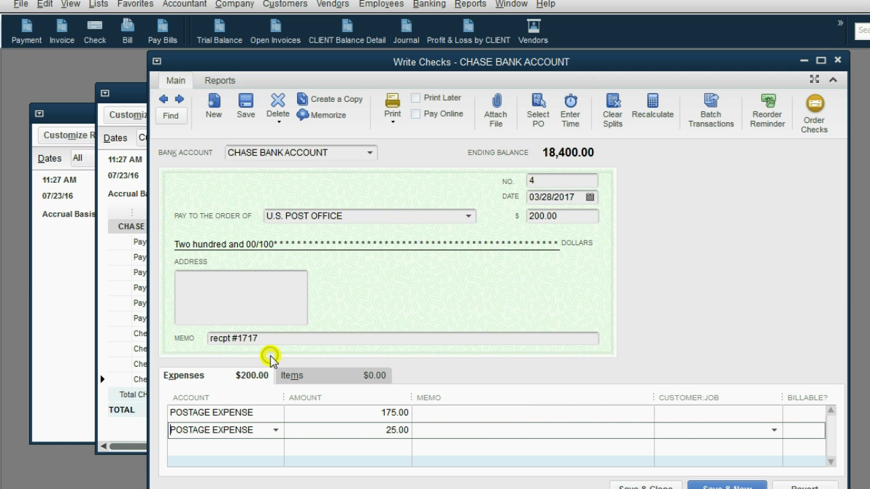
{"action": "left_click", "coordinate": [774, 430]}
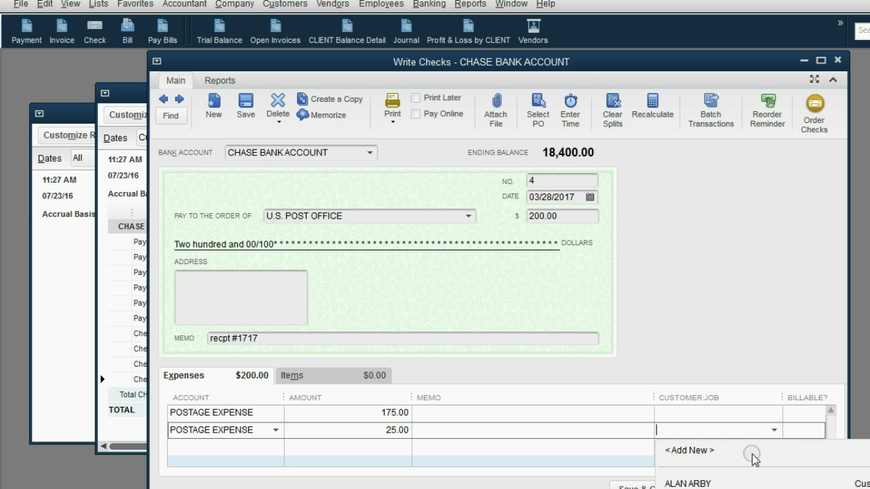
{"action": "left_click", "coordinate": [747, 486]}
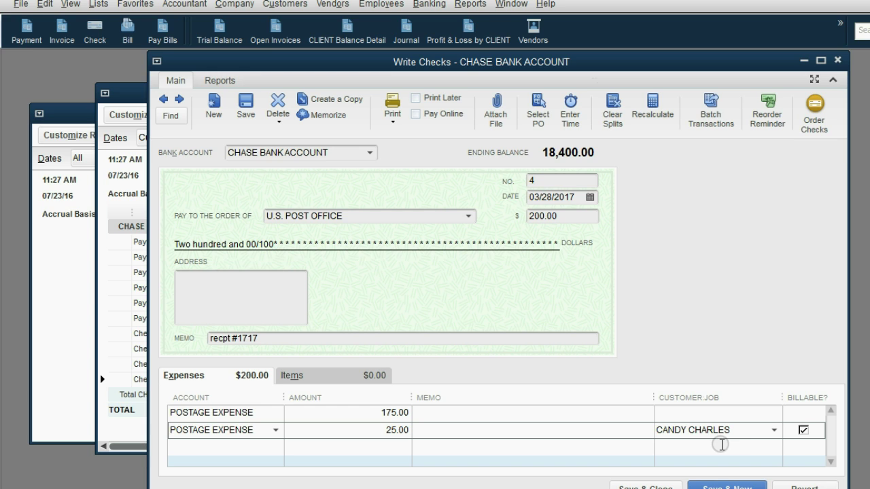
{"action": "left_click", "coordinate": [800, 432]}
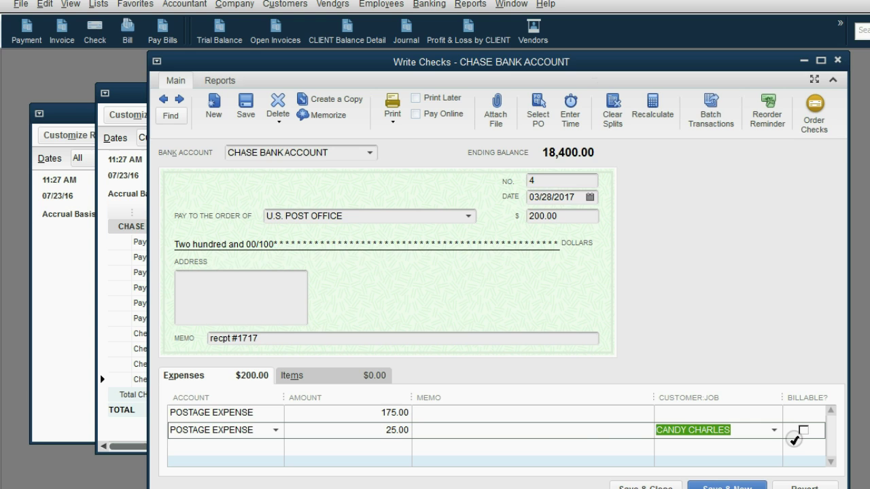
Enter "used on april 7 rcp $1717" as the memo of the 25.00 postage line.
{"action": "left_click", "coordinate": [538, 431]}
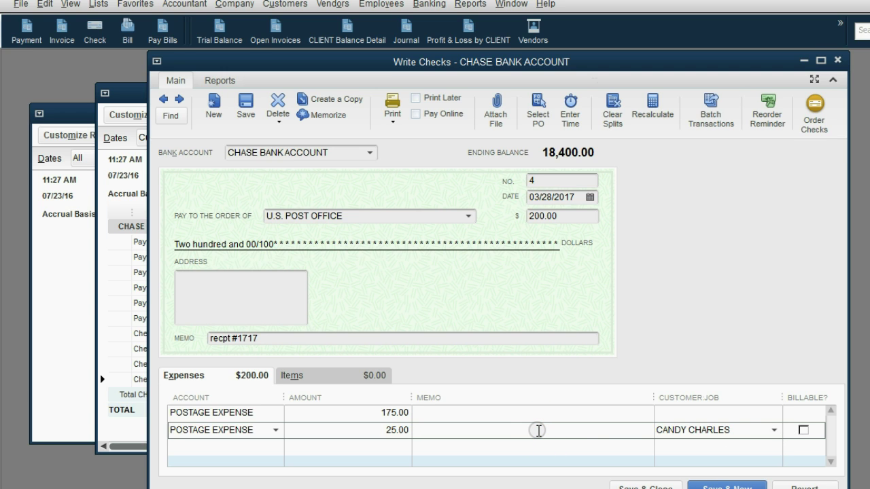
{"action": "type", "text": "used on april 7 r"}
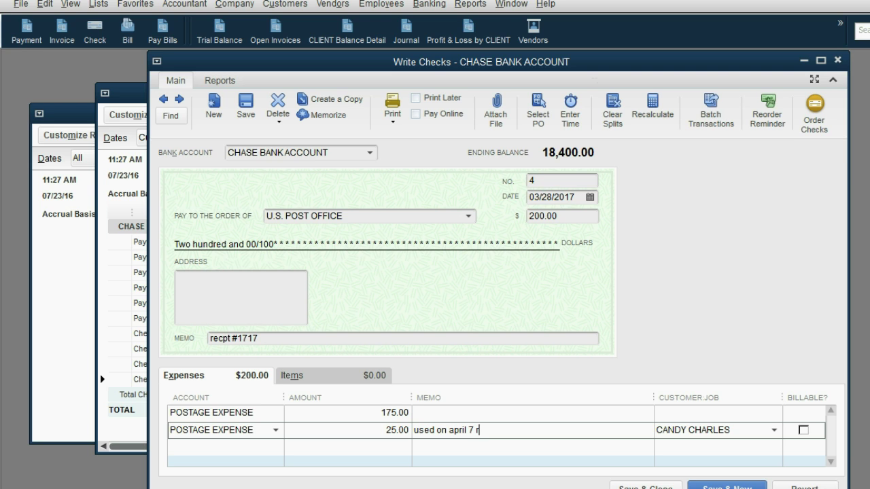
{"action": "type", "text": "ct $1717"}
{"action": "left_click", "coordinate": [488, 430]}
{"action": "key", "text": "BackSpace"}
{"action": "type", "text": "p"}
{"action": "left_click", "coordinate": [538, 428]}
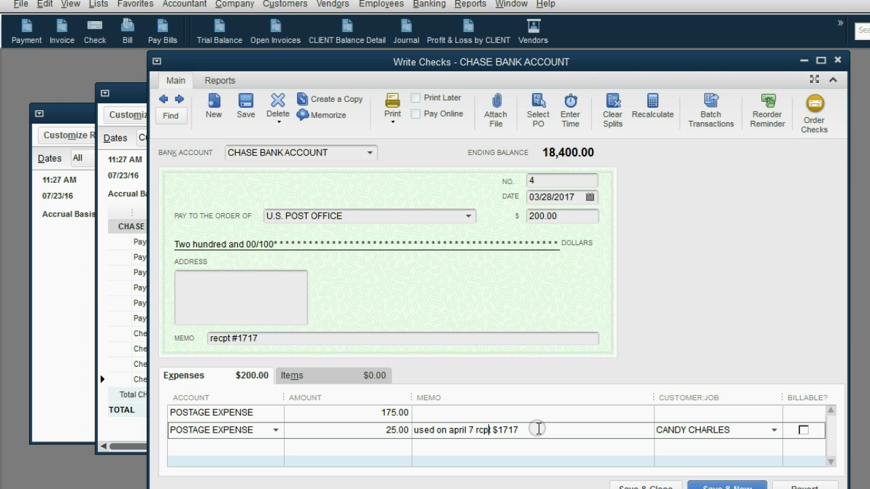
Correct the 25.00 postage line's memo to "used on april 7 rcpt $1717", then save and close the check, recording the changes.
{"action": "left_click", "coordinate": [570, 218]}
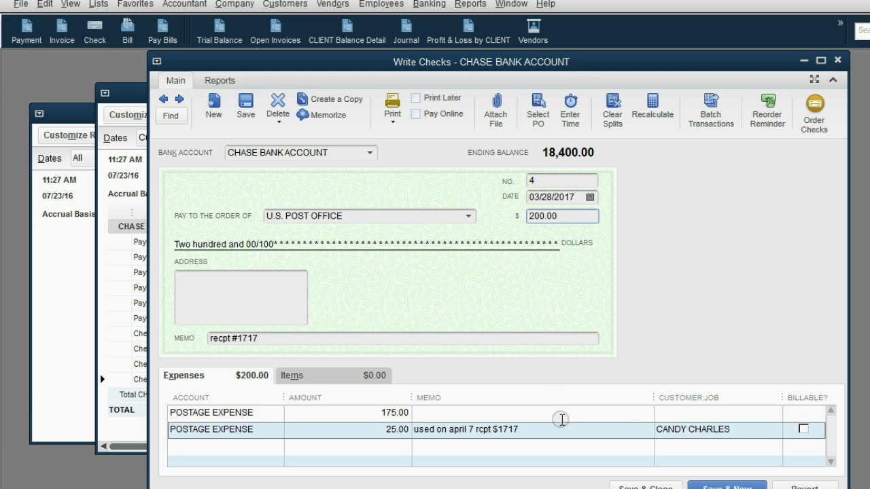
{"action": "left_click", "coordinate": [642, 487]}
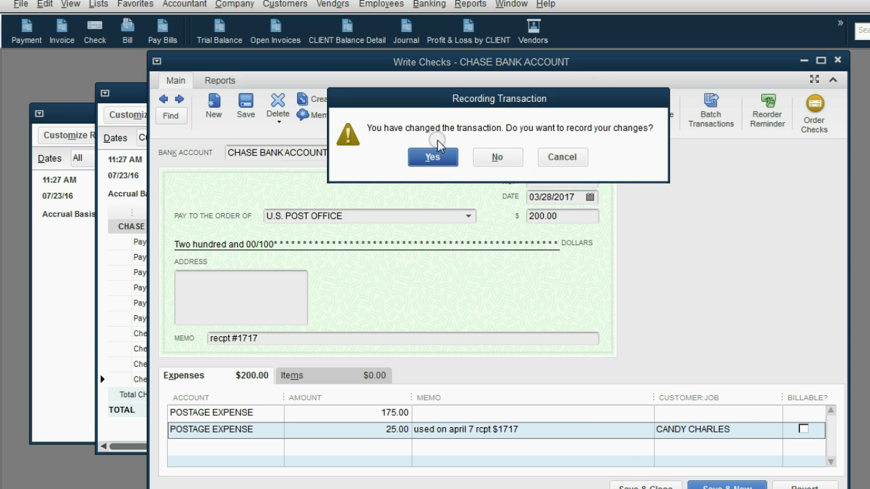
{"action": "left_click", "coordinate": [435, 158]}
Close the transactions and Trial Balance reports and check the client's postage expense in the Profit & Loss by Job report.
{"action": "key", "text": "Escape"}
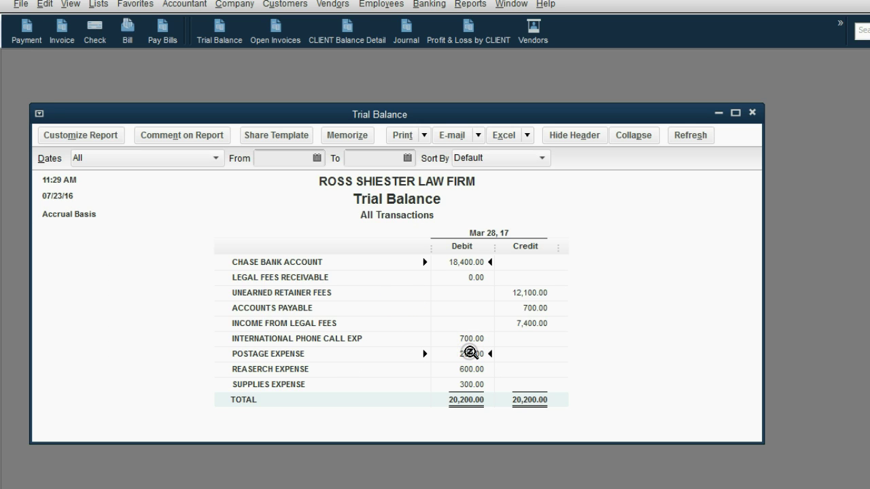
{"action": "key", "text": "Escape"}
{"action": "left_click", "coordinate": [458, 31]}
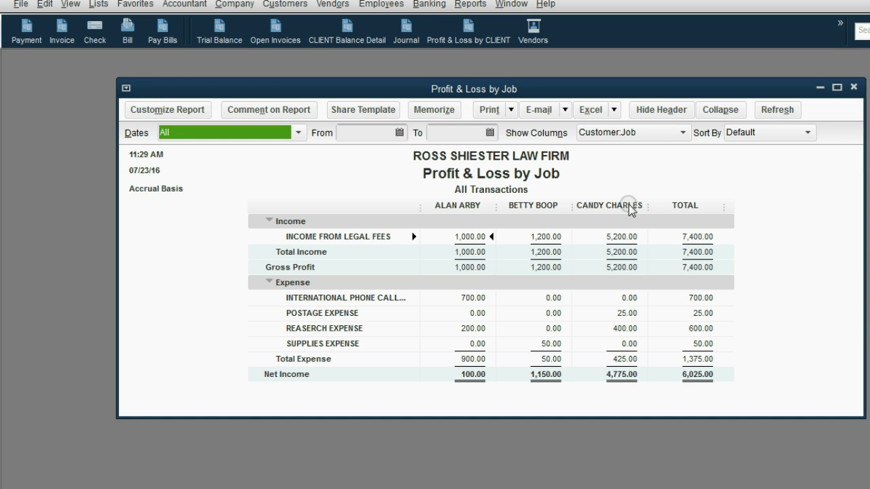
{"action": "left_click", "coordinate": [338, 312]}
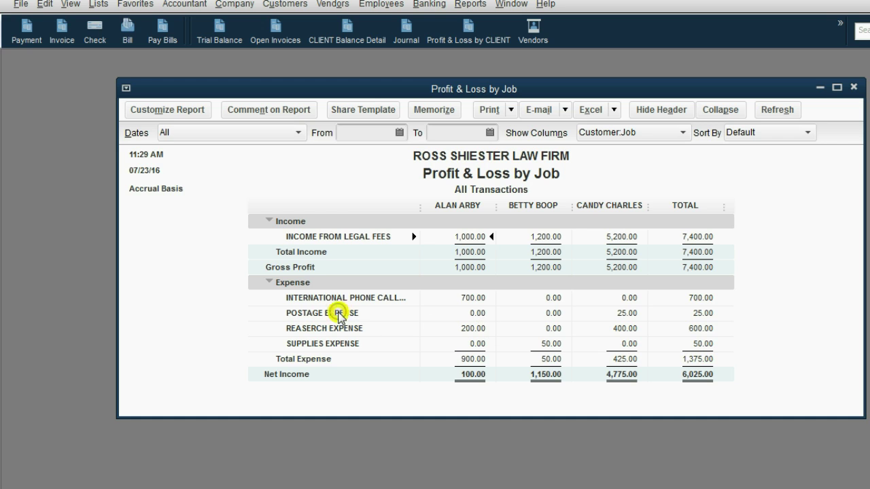
{"action": "left_click", "coordinate": [620, 316]}
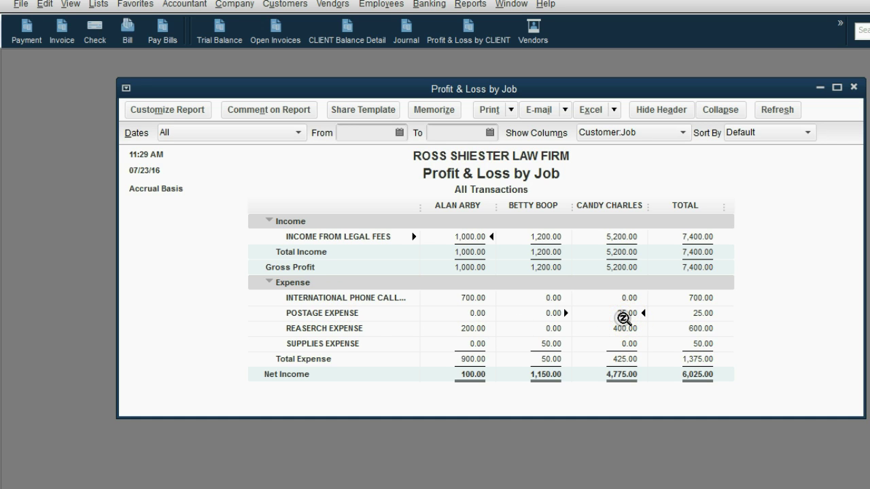